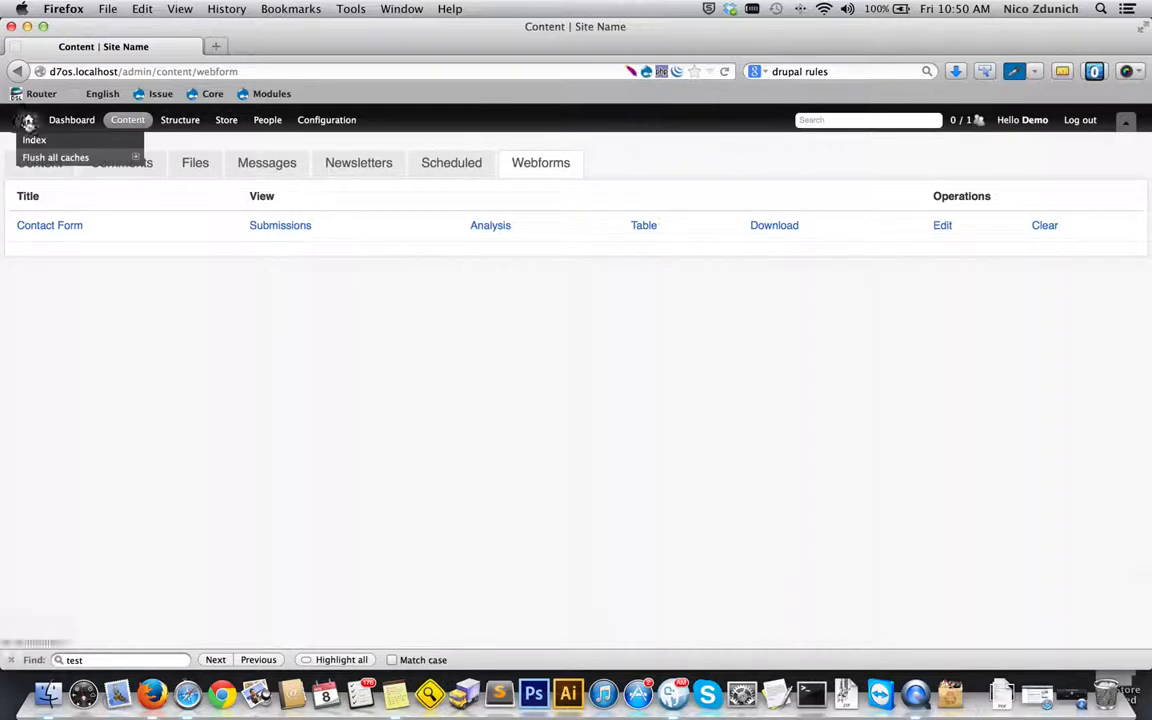
left_click(28, 121, "super")
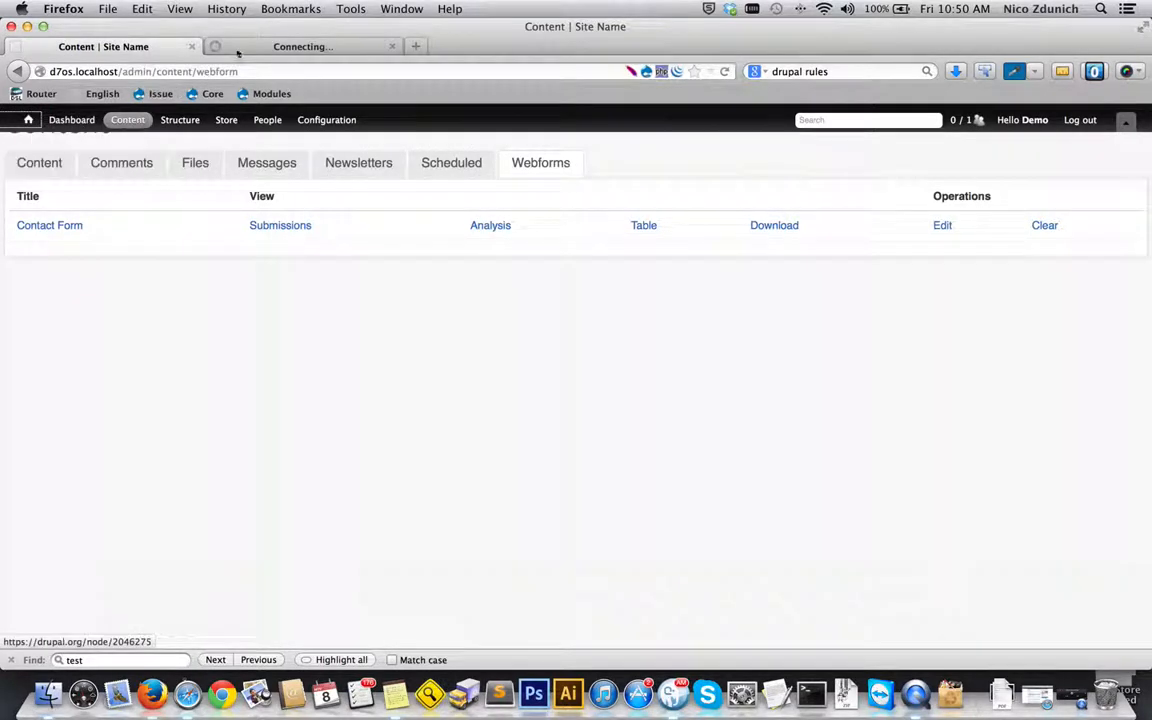
left_click(273, 46)
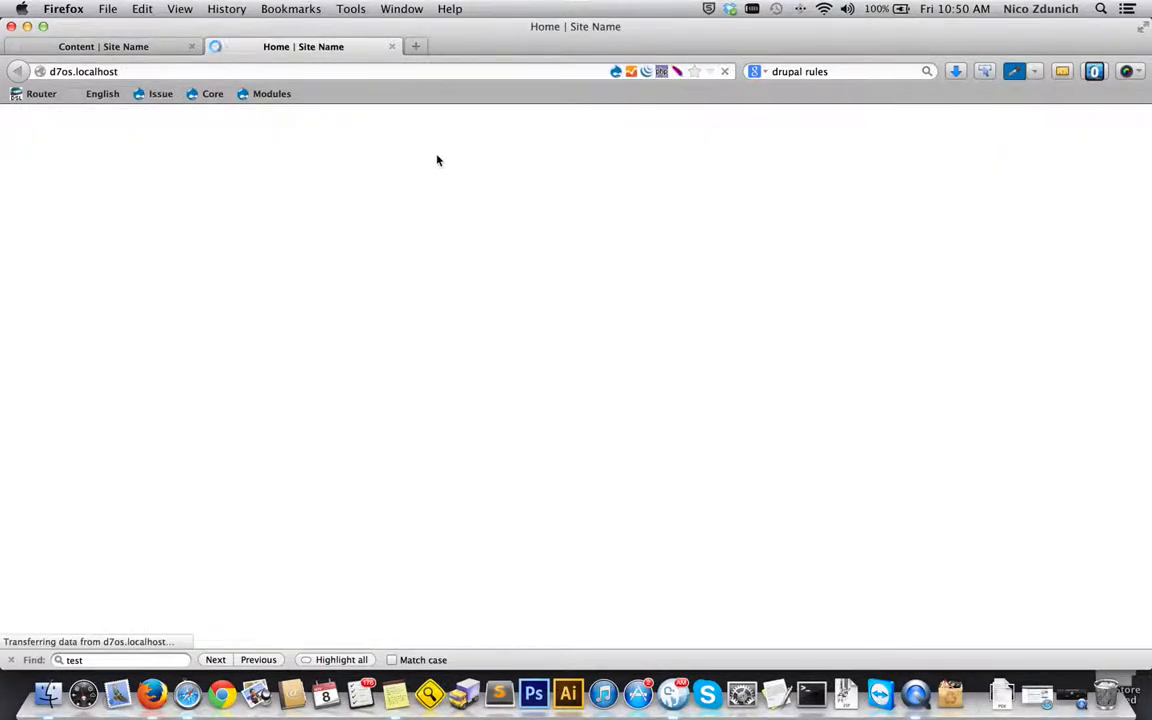
left_click(104, 46)
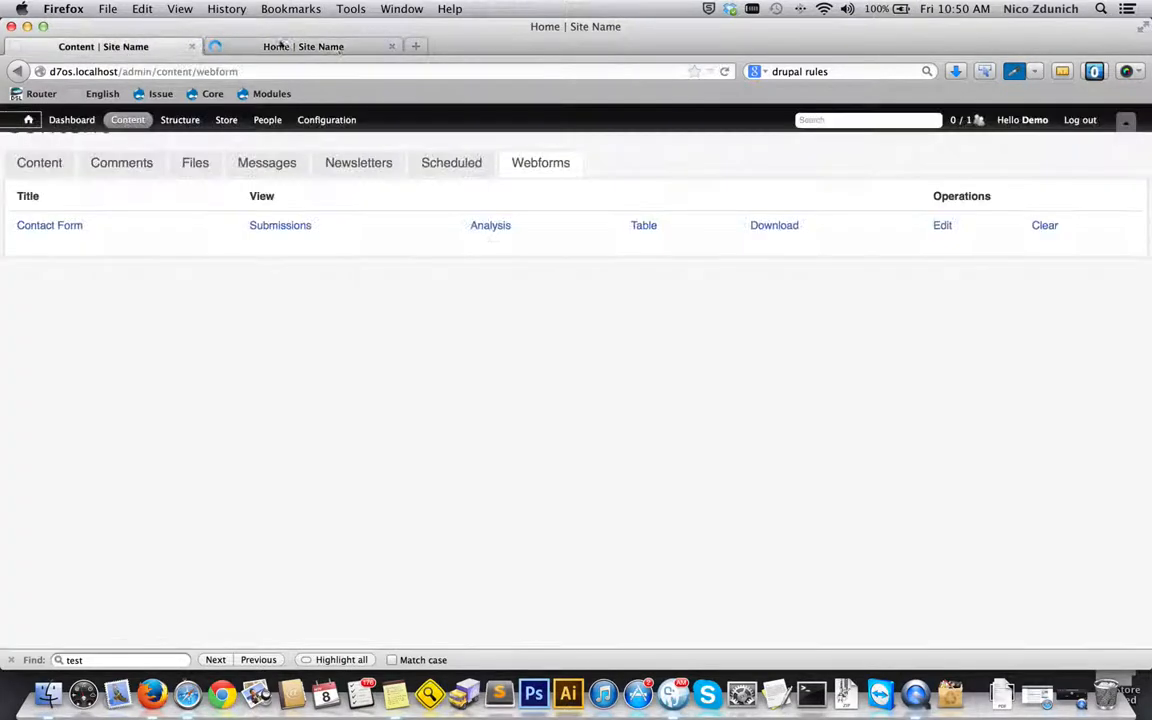
left_click(391, 49)
- Start a new Webform content item and title it "Sample Webform"
mouse_move(127, 120)
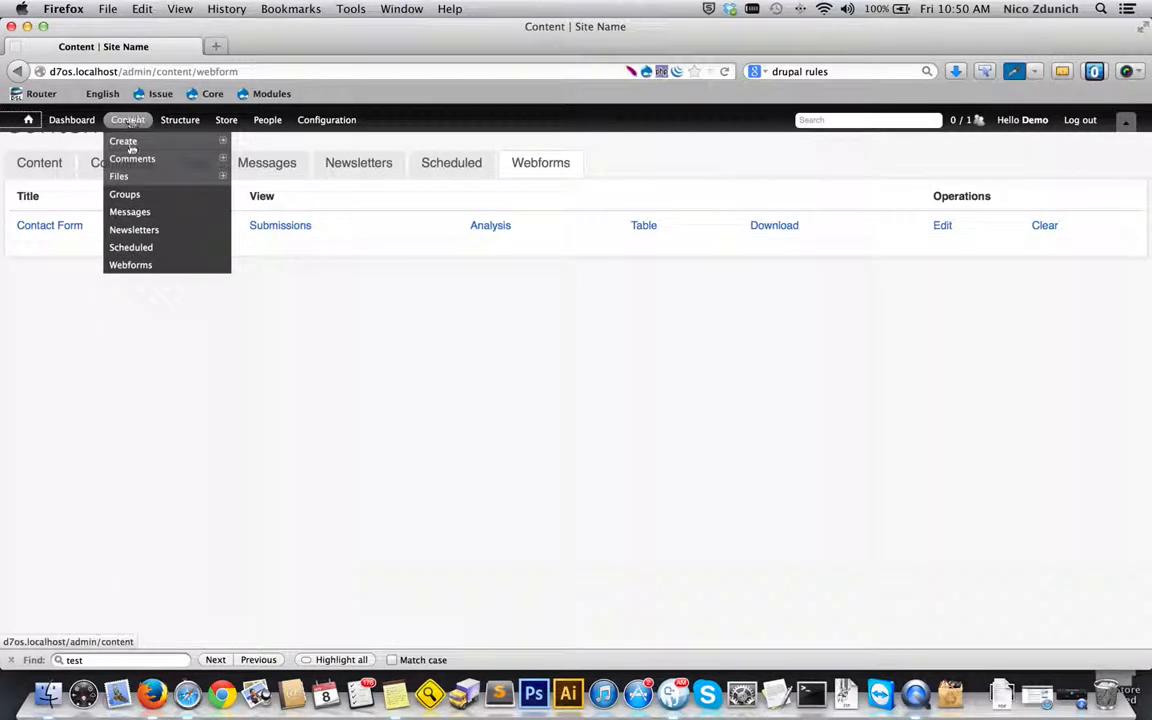
mouse_move(150, 148)
left_click(301, 550)
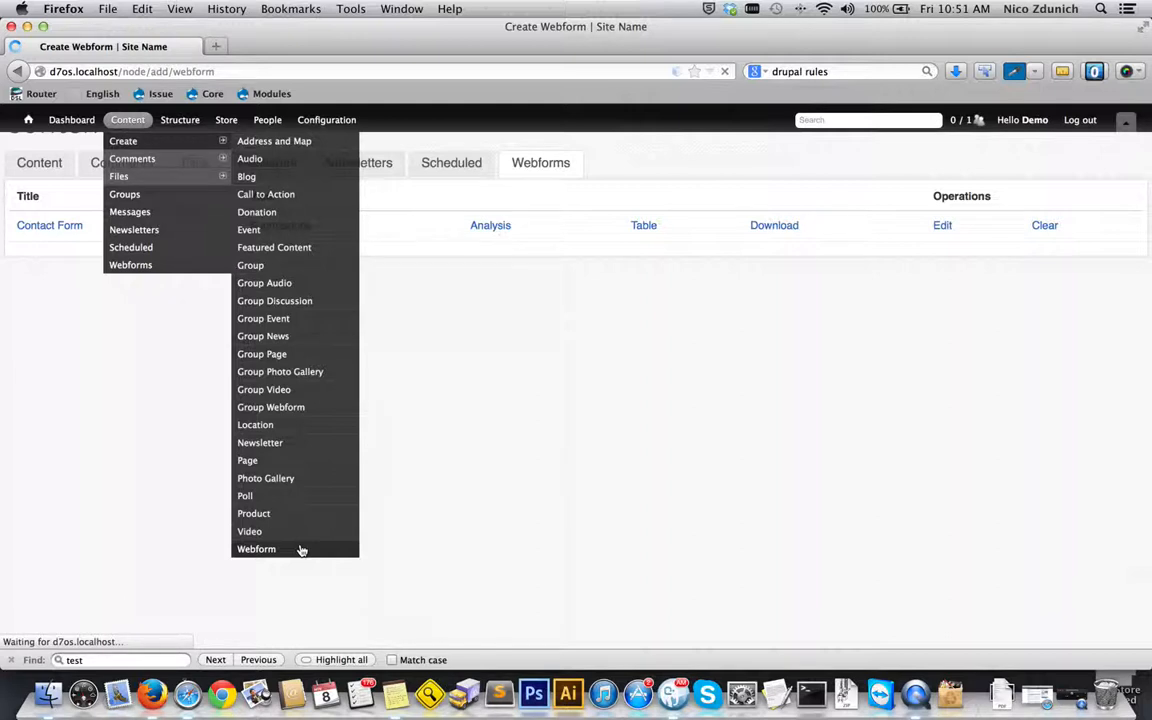
left_click(24, 196)
type("Sampl")
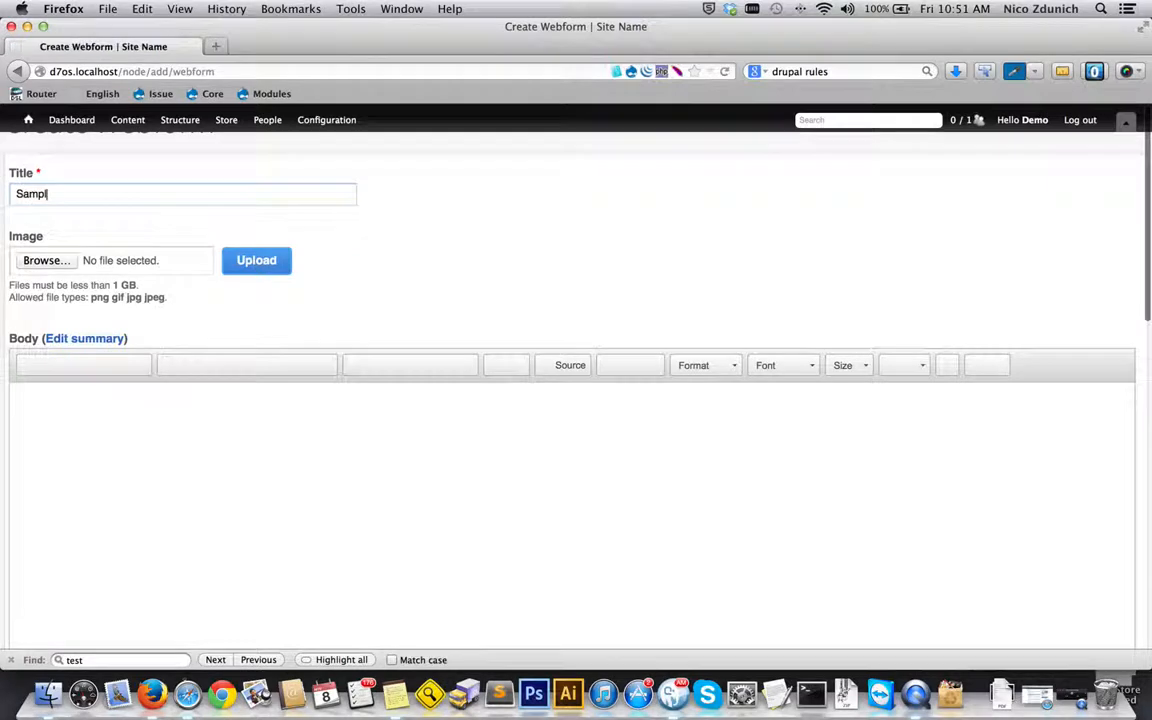
type("e Webform")
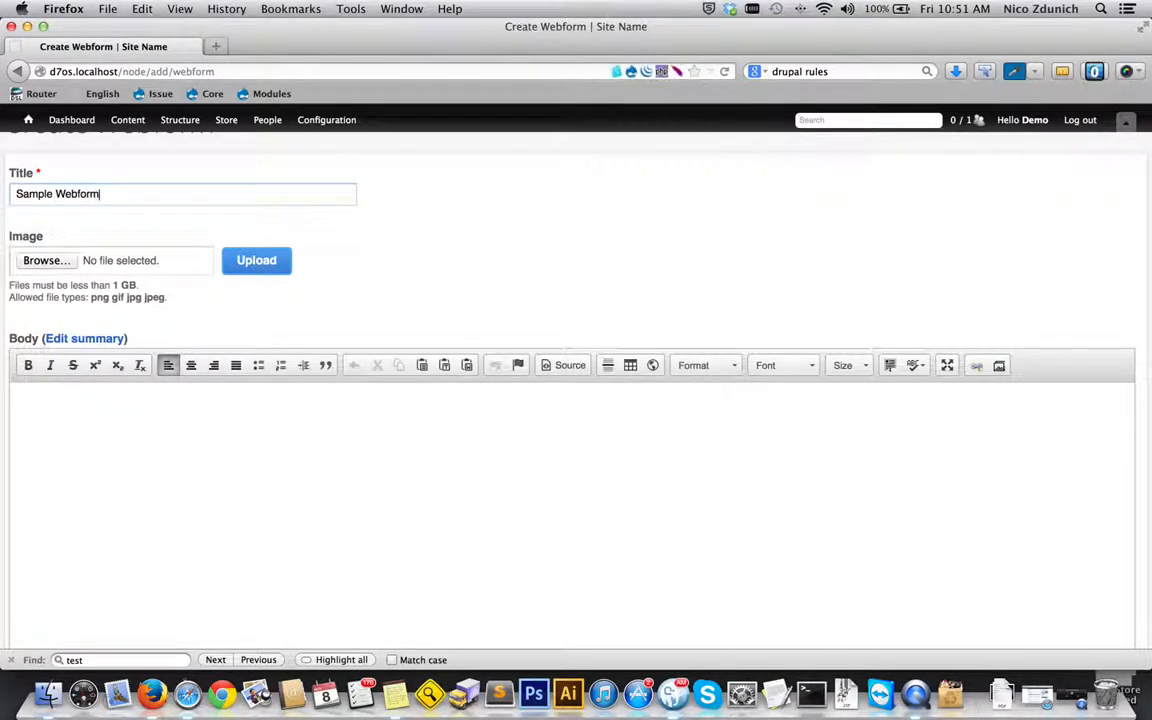
- Enter the body text "Please fill out as much info as possible.", save the webform and dismiss the status messages
left_click(72, 445)
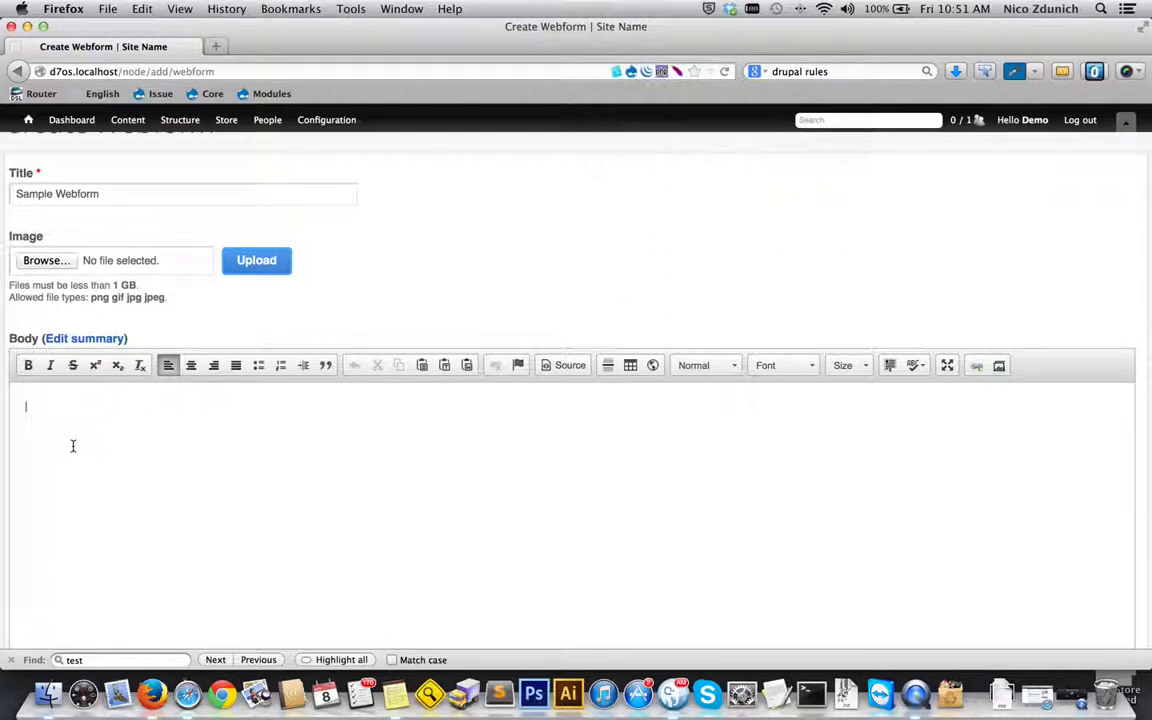
type("Please fill out as much info as possible.")
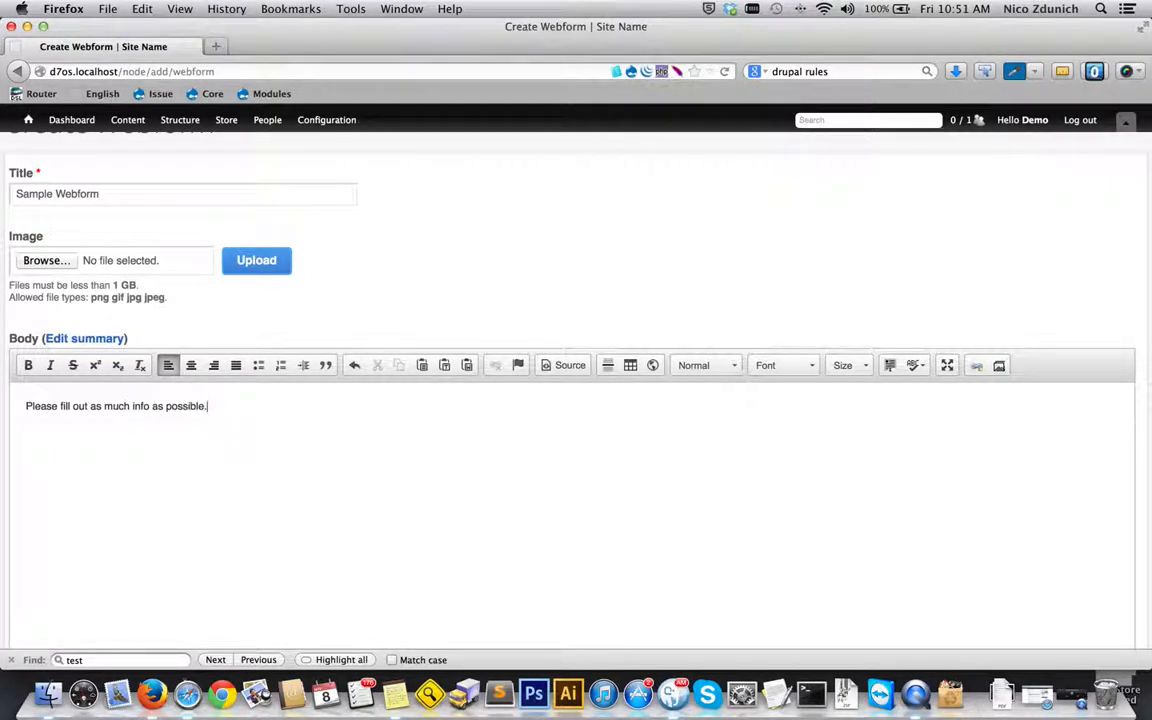
scroll(186, 362, "down", 10)
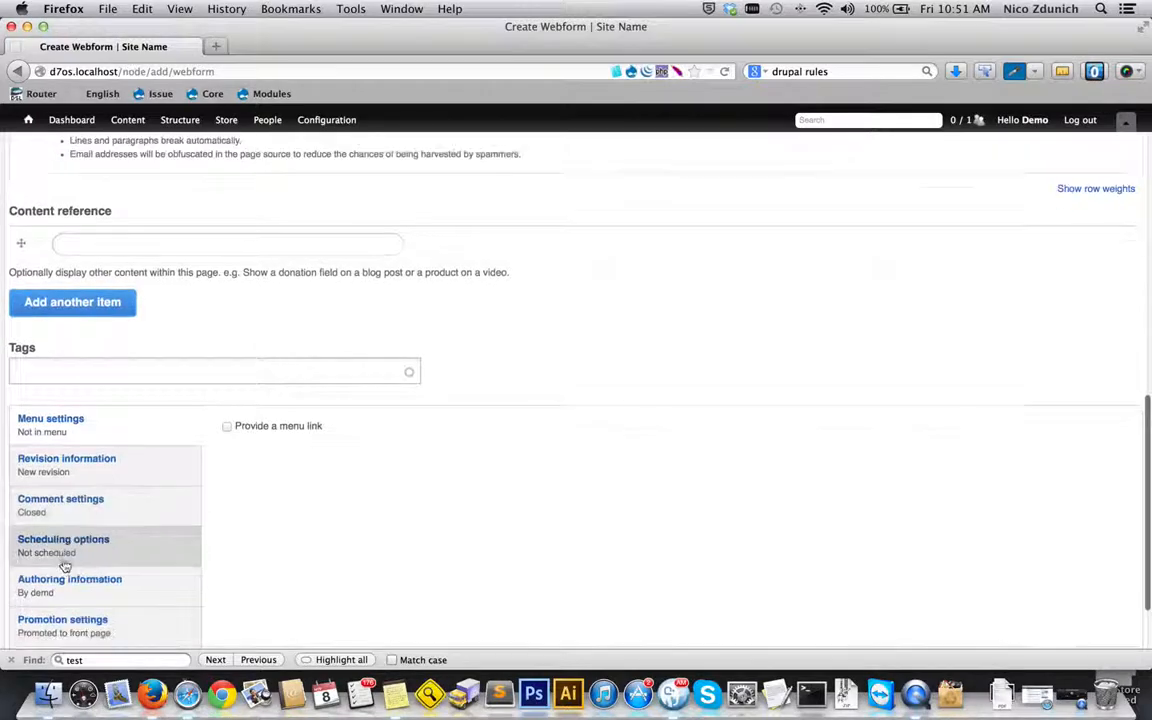
scroll(27, 625, "down", 3)
left_click(41, 594)
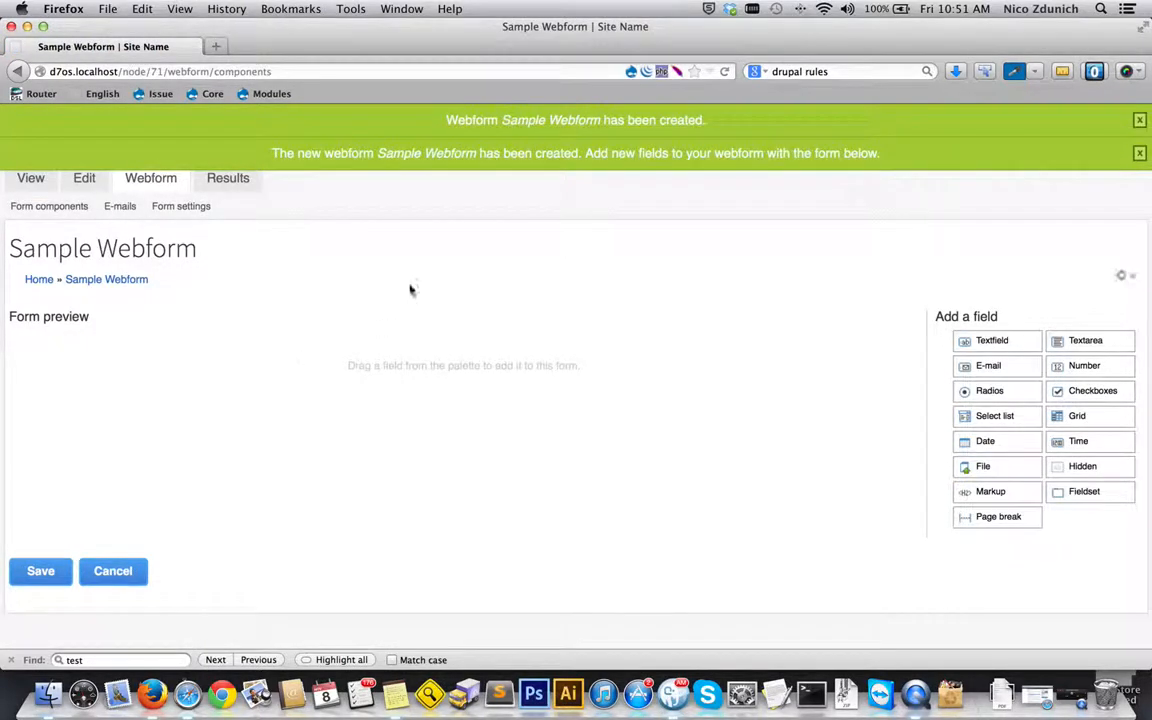
left_click(1139, 154)
left_click(1139, 120)
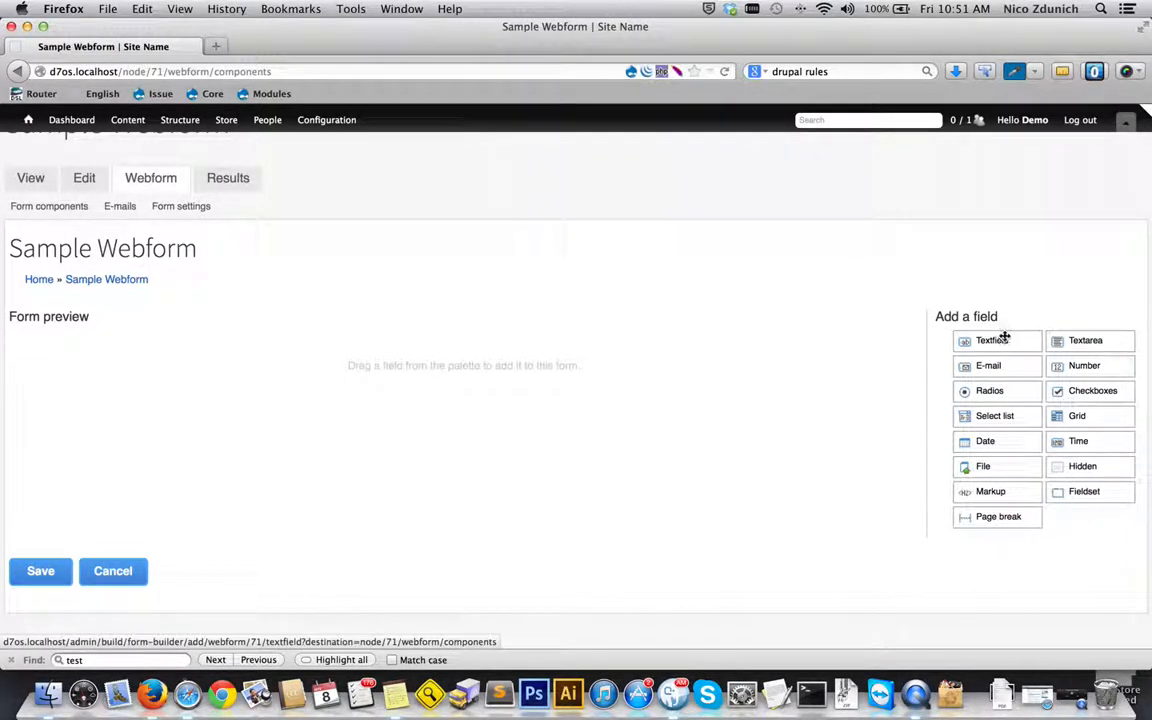
- Add a textfield to the empty form and title it "Full Name"
left_click_drag(1005, 338, 640, 335)
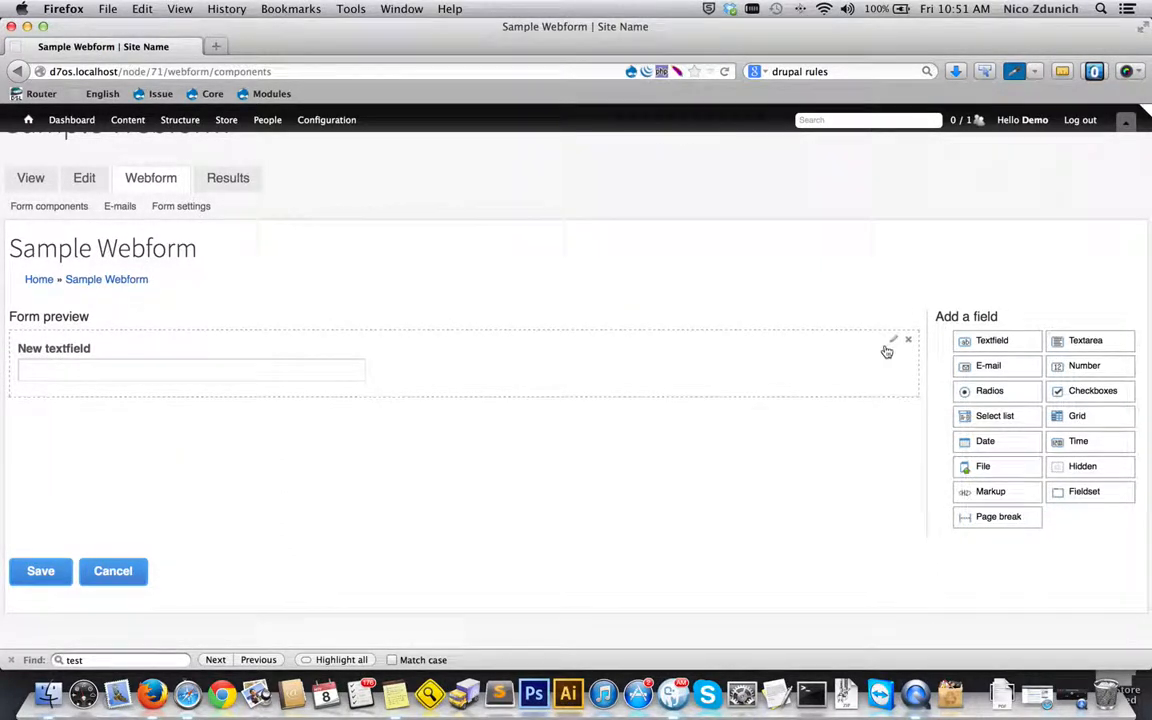
left_click(893, 344)
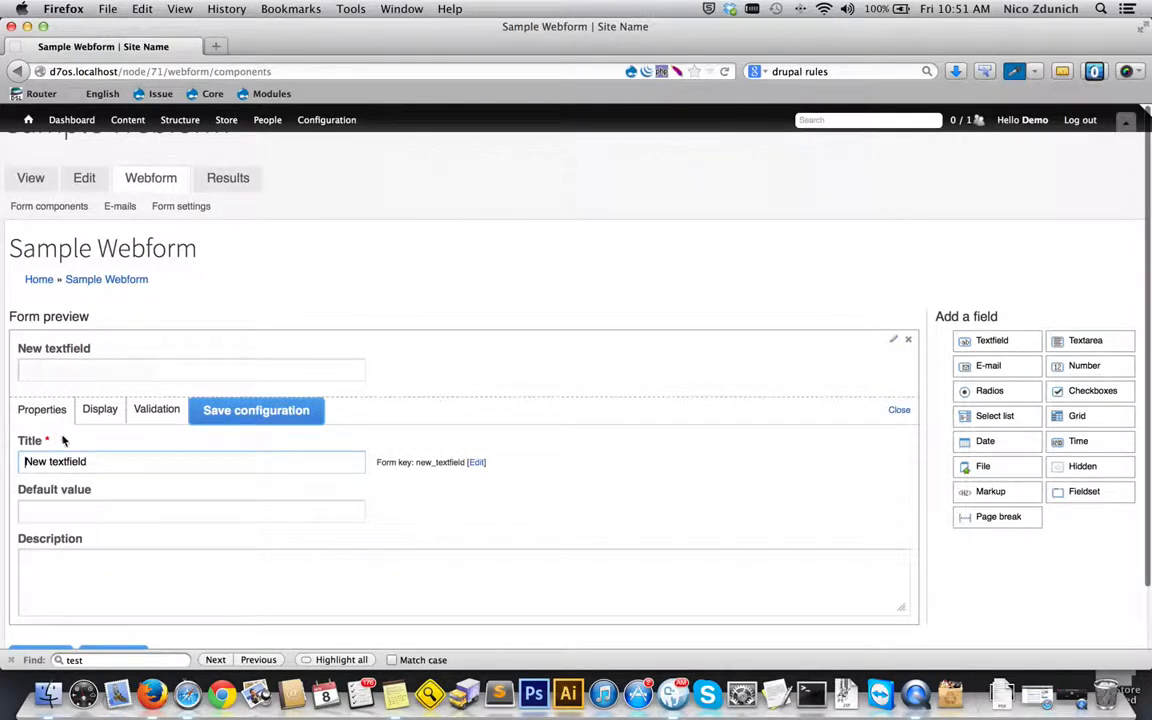
left_click_drag(102, 461, 20, 458)
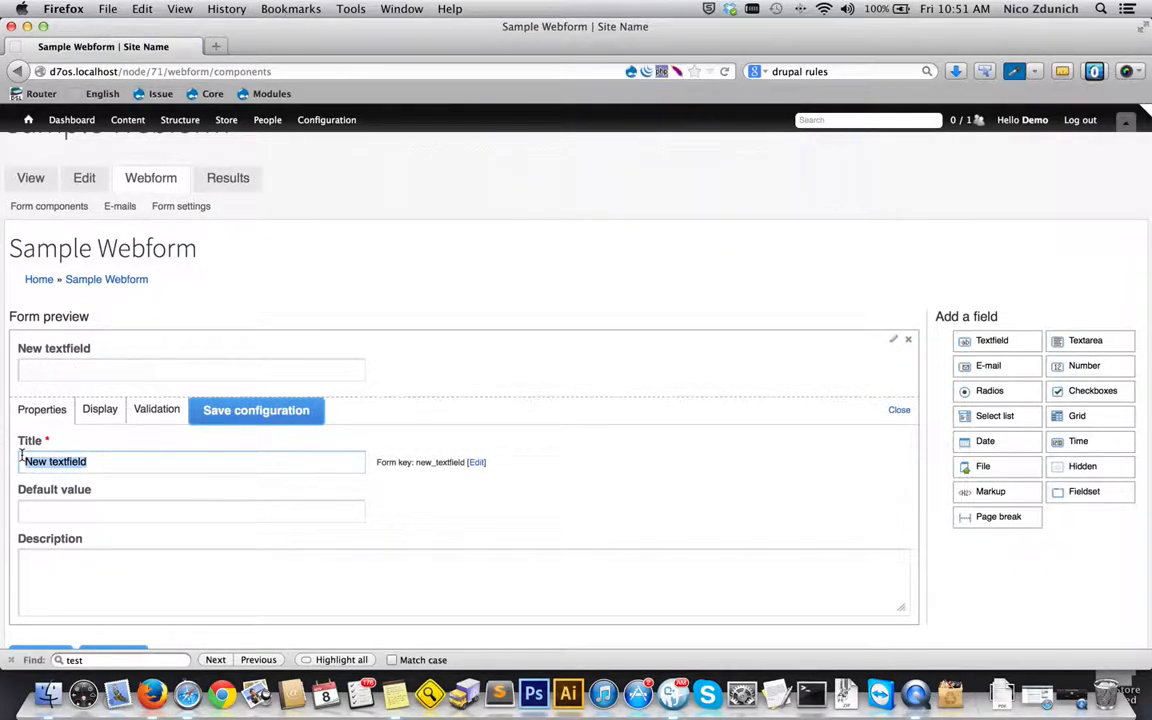
type("Fu")
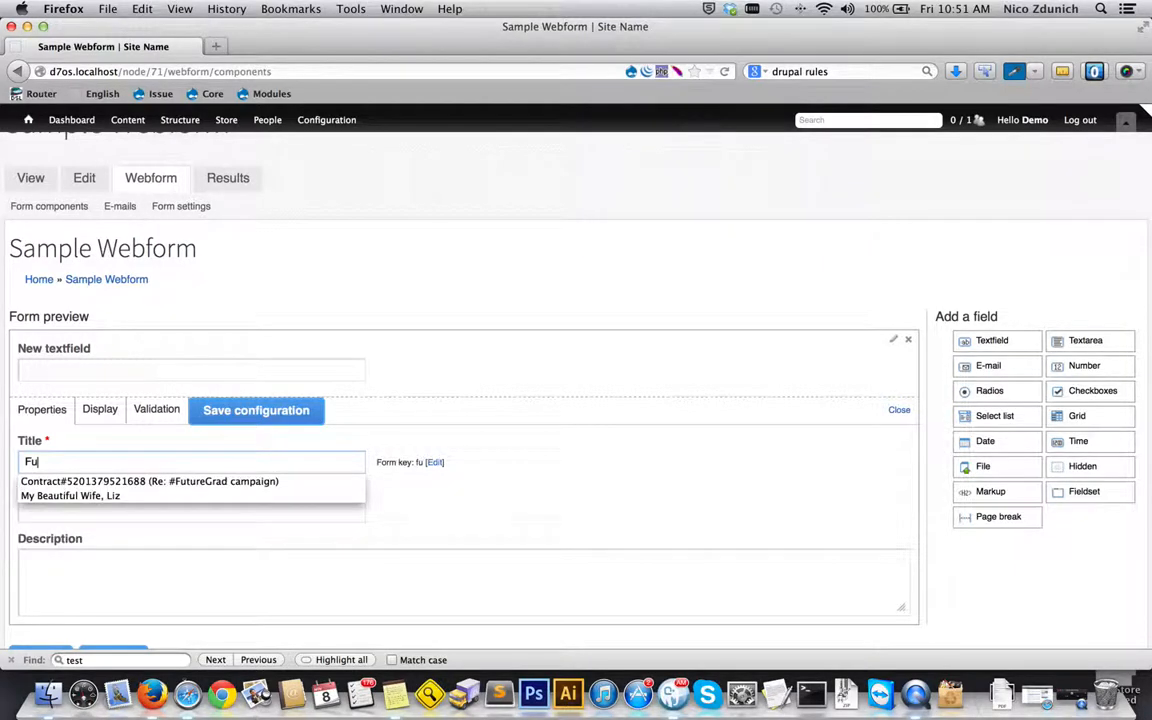
type("ll Name")
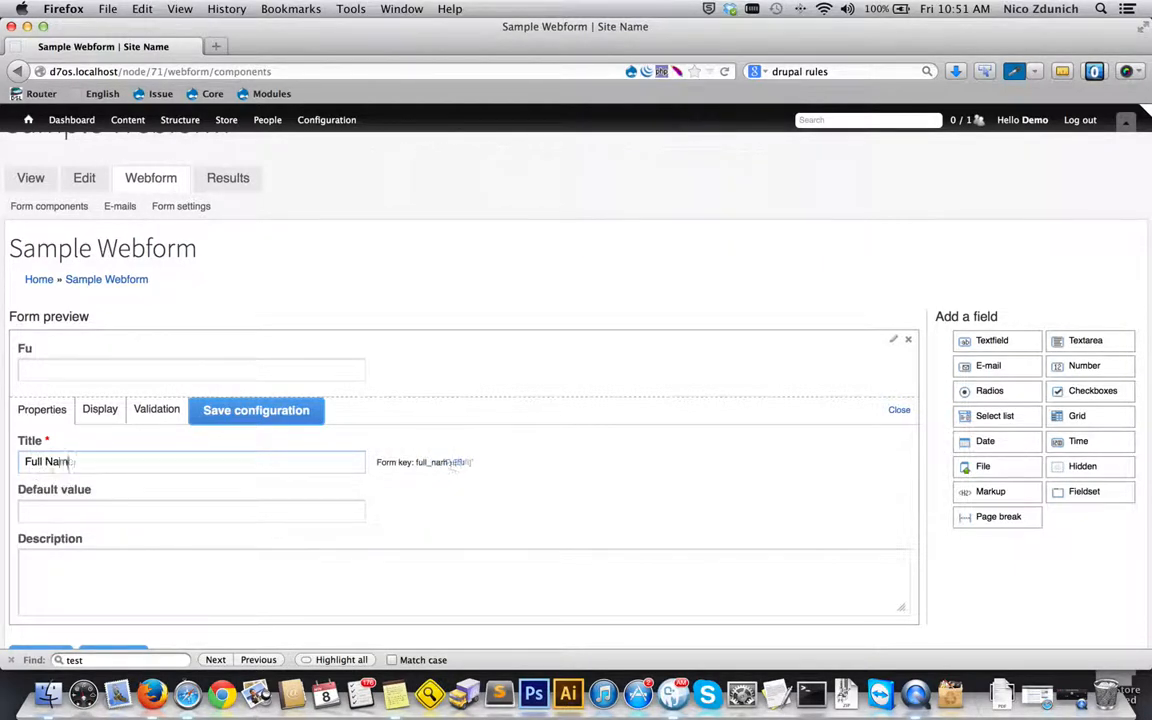
- Give the Full Name field the description "First, Last" and close its settings
left_click(92, 509)
scroll(119, 513, "down", 1)
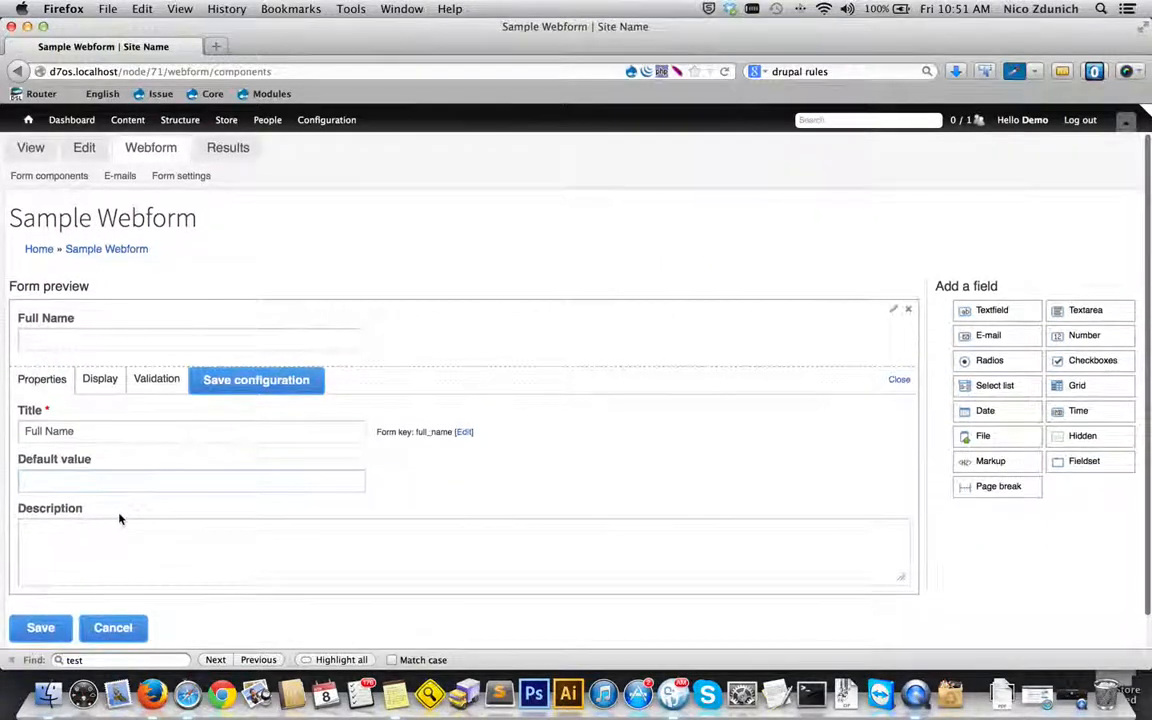
left_click(133, 541)
left_click(115, 482)
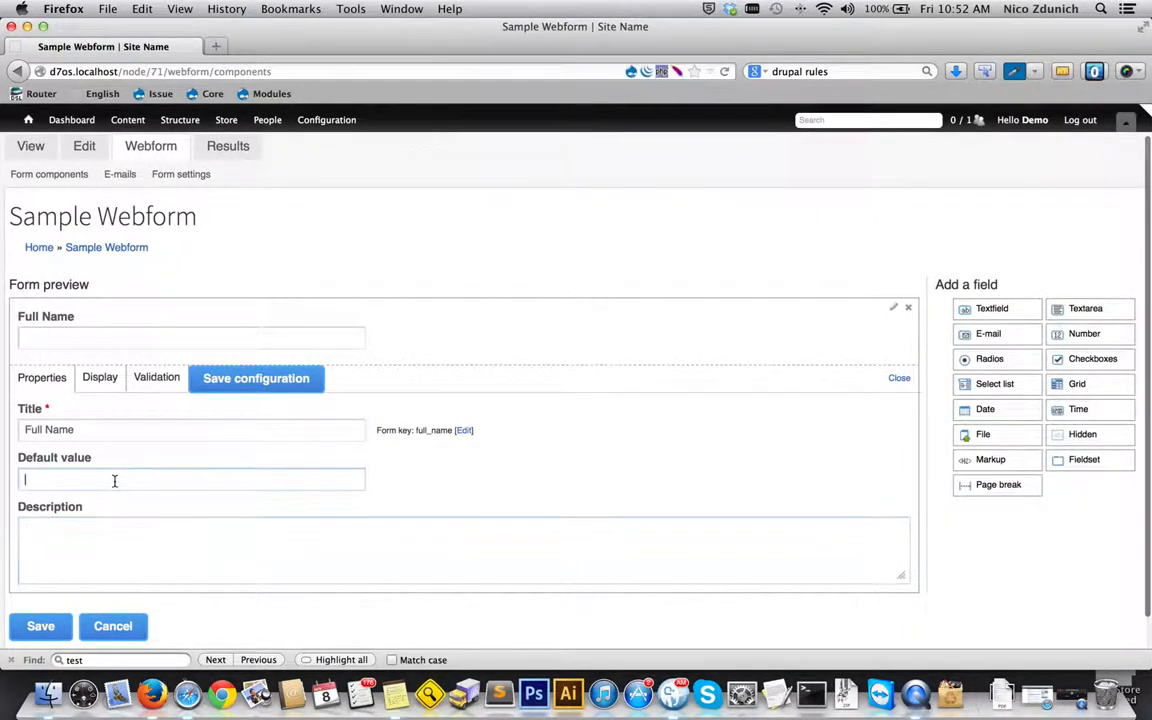
type("F")
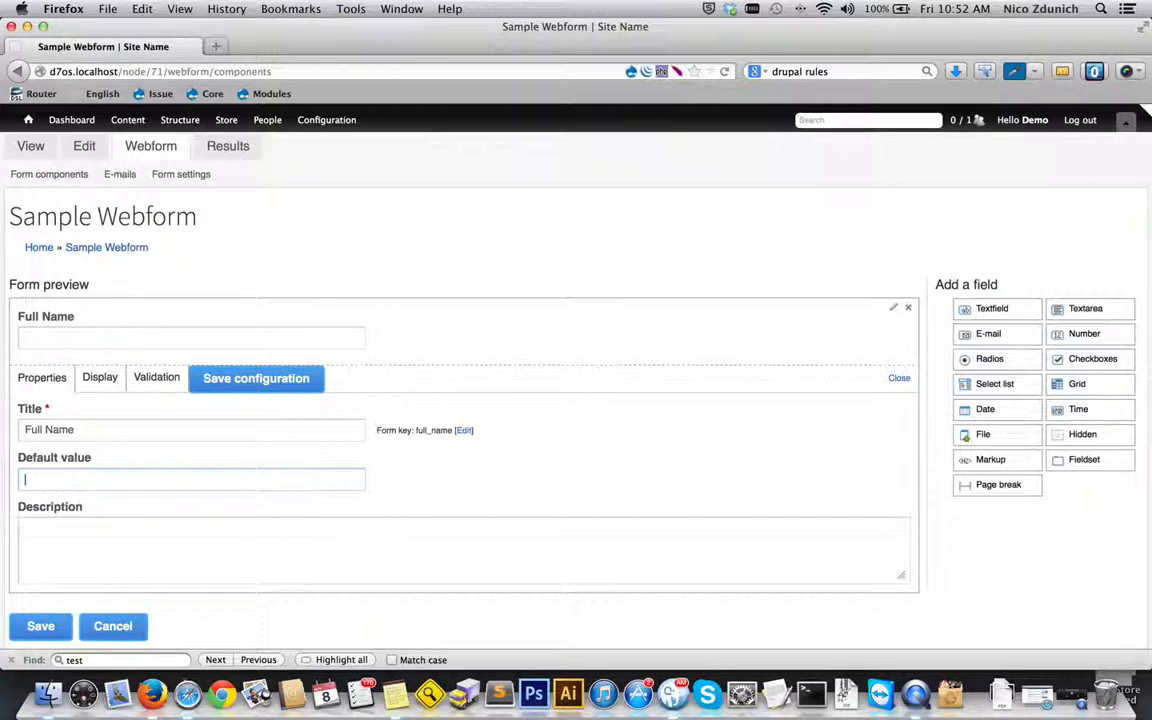
left_click(116, 528)
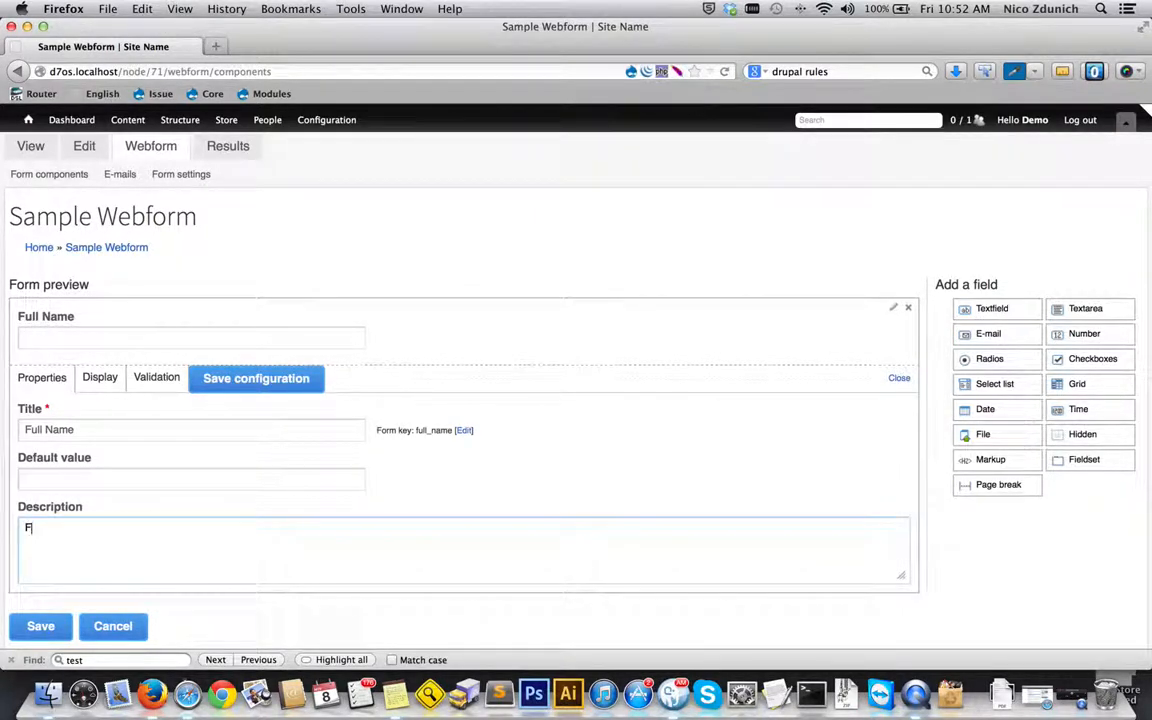
type("First, Last")
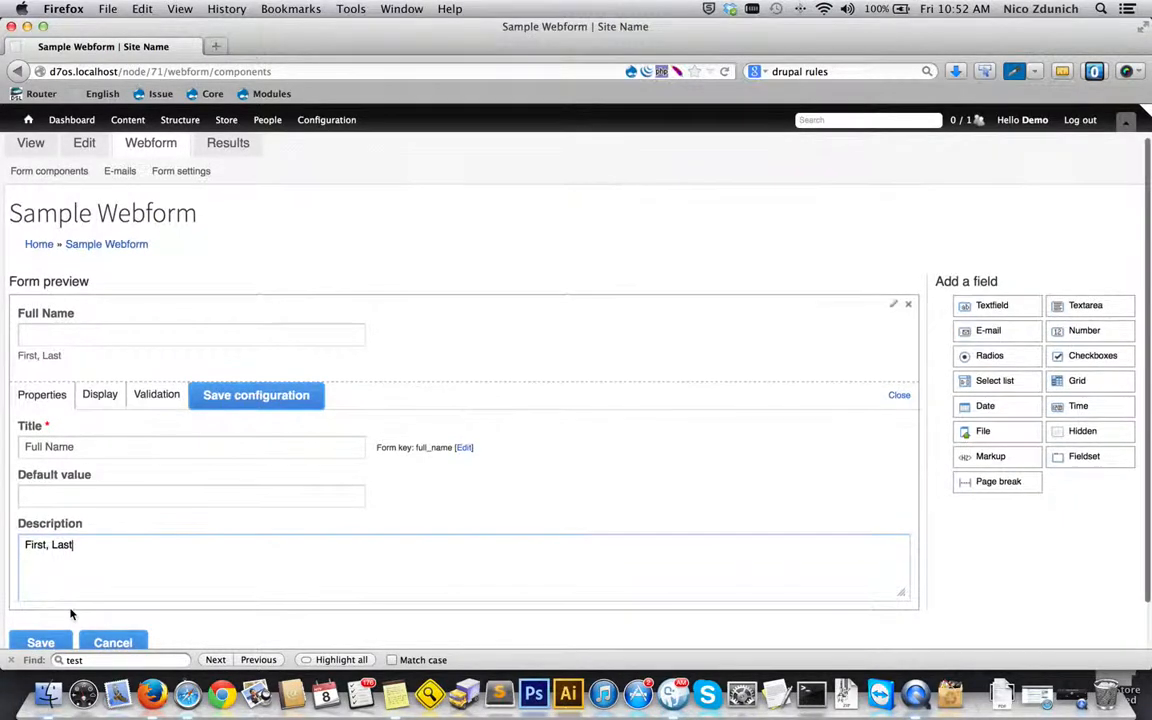
scroll(70, 612, "down", 3)
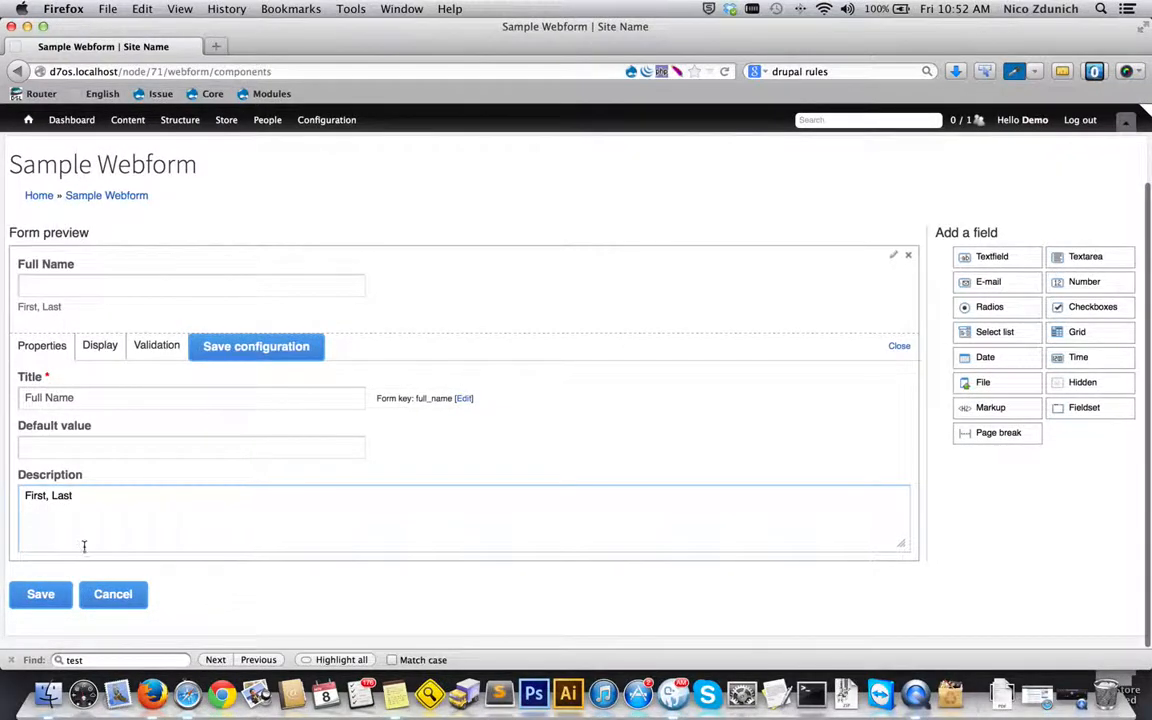
left_click(323, 358)
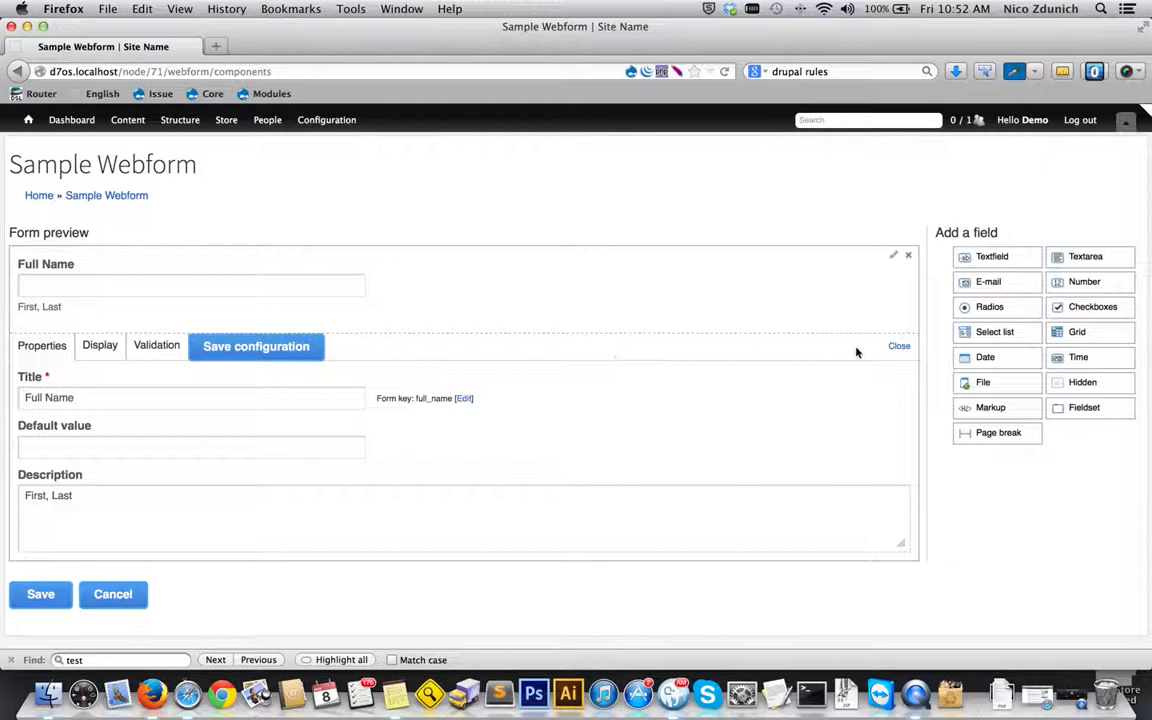
left_click(900, 348)
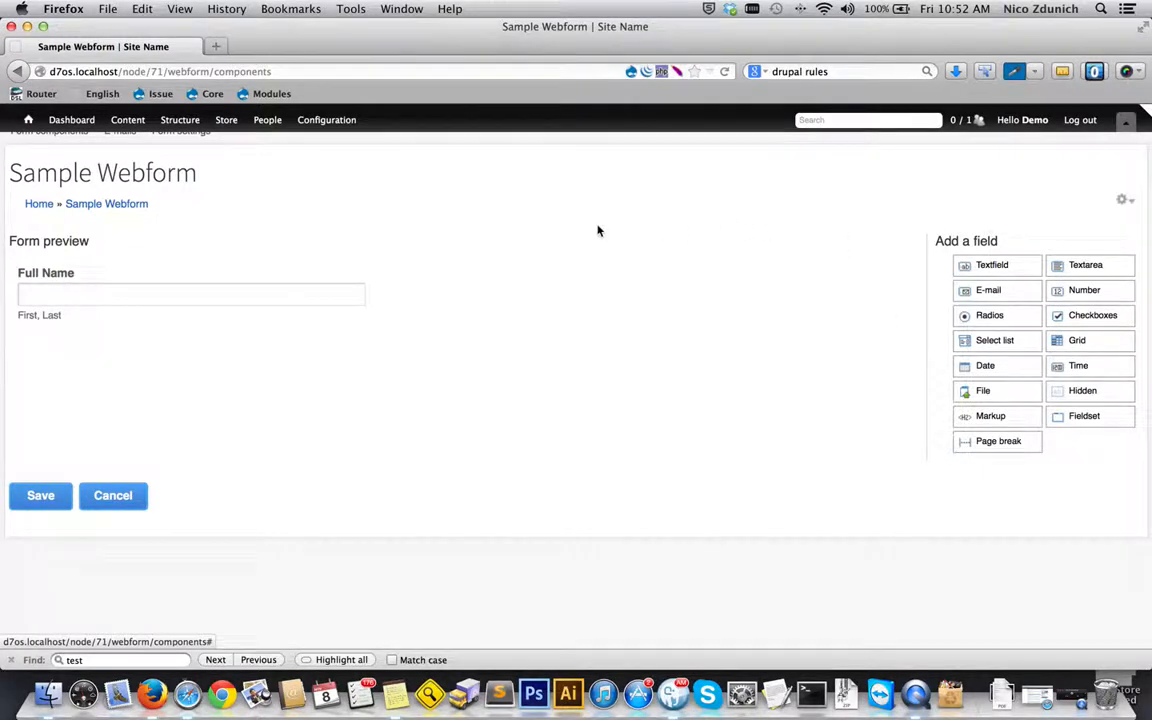
left_click(35, 496)
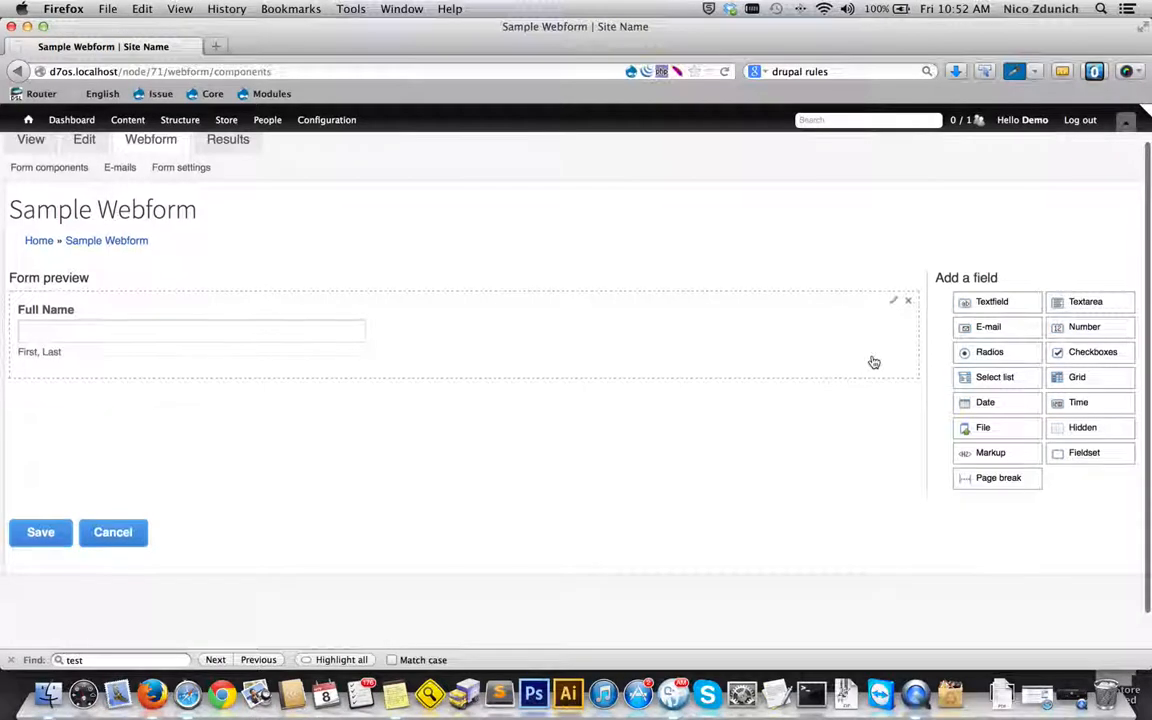
- Add an e-mail field below Full Name, title it "Email" and make it required
scroll(872, 358, "down", 1)
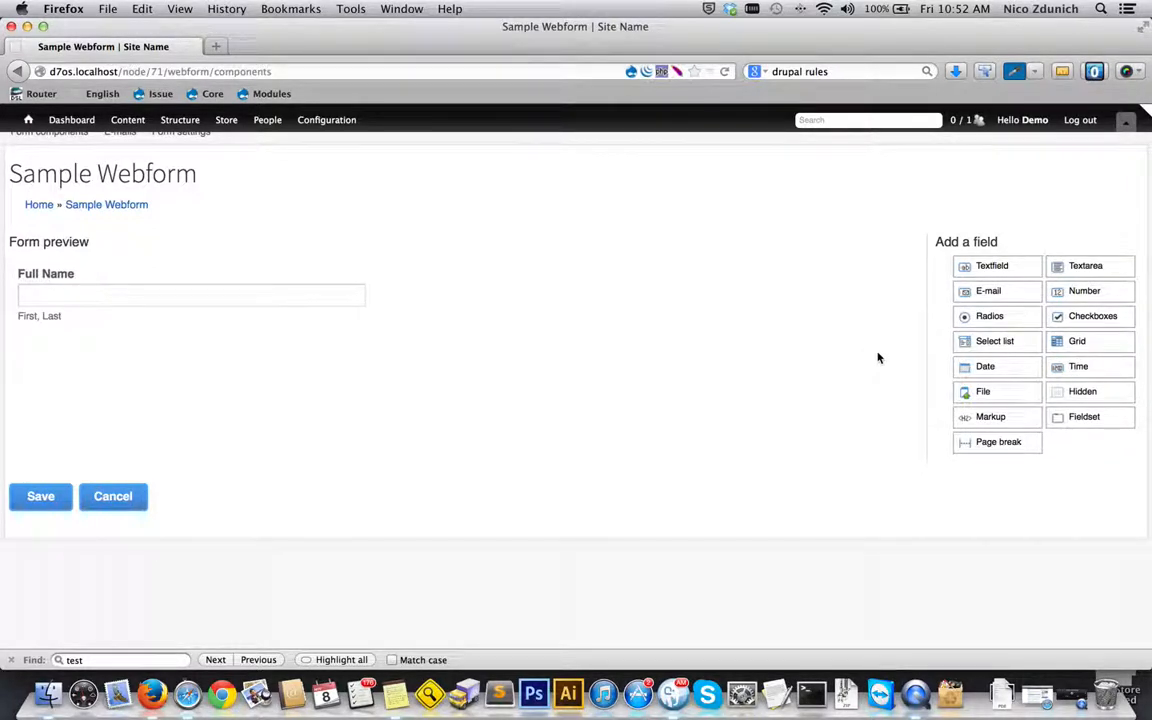
left_click_drag(990, 294, 723, 360)
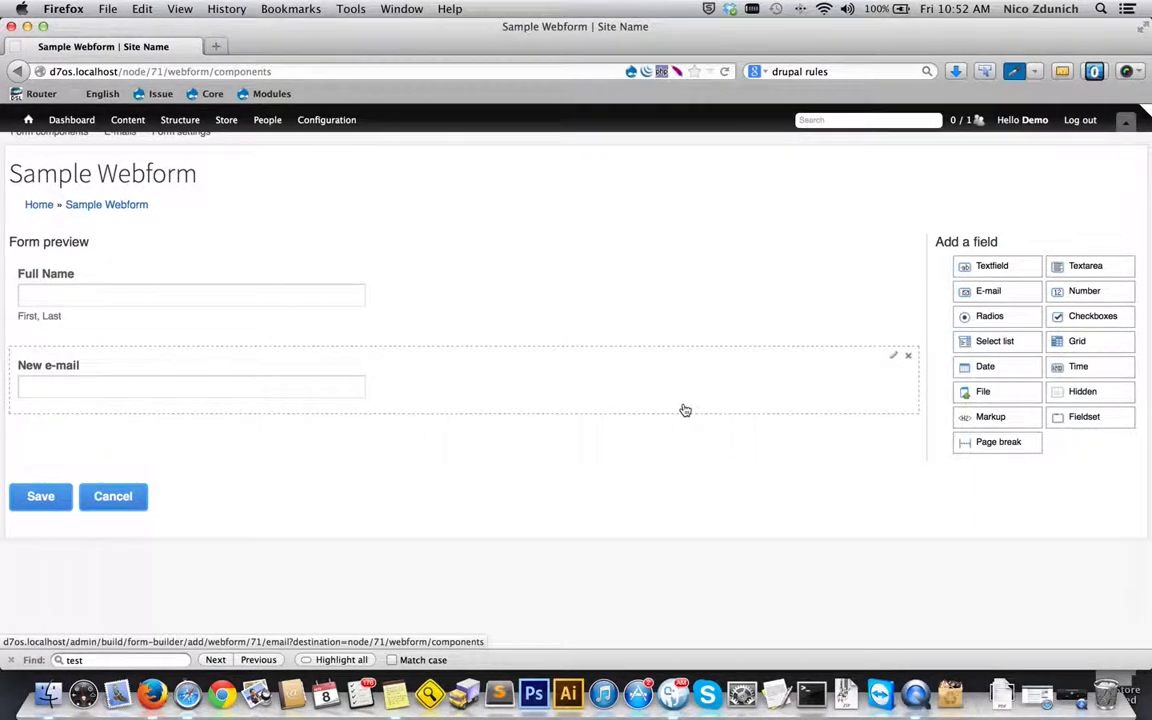
left_click(892, 356)
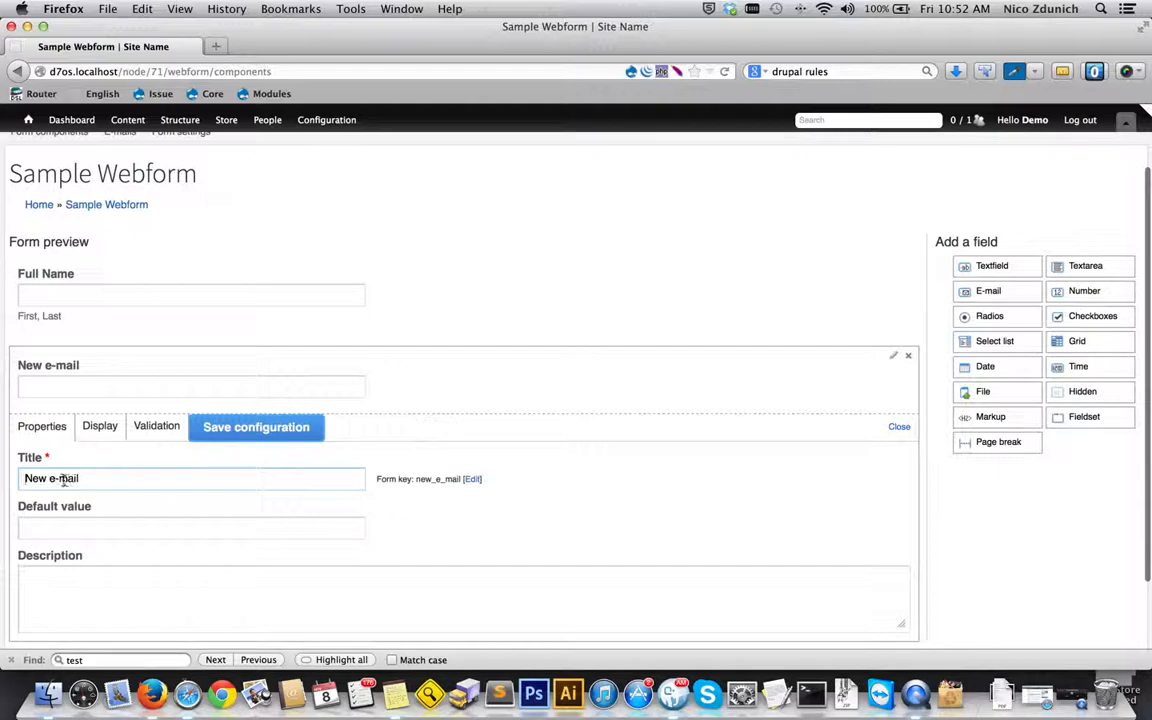
left_click_drag(60, 480, 8, 479)
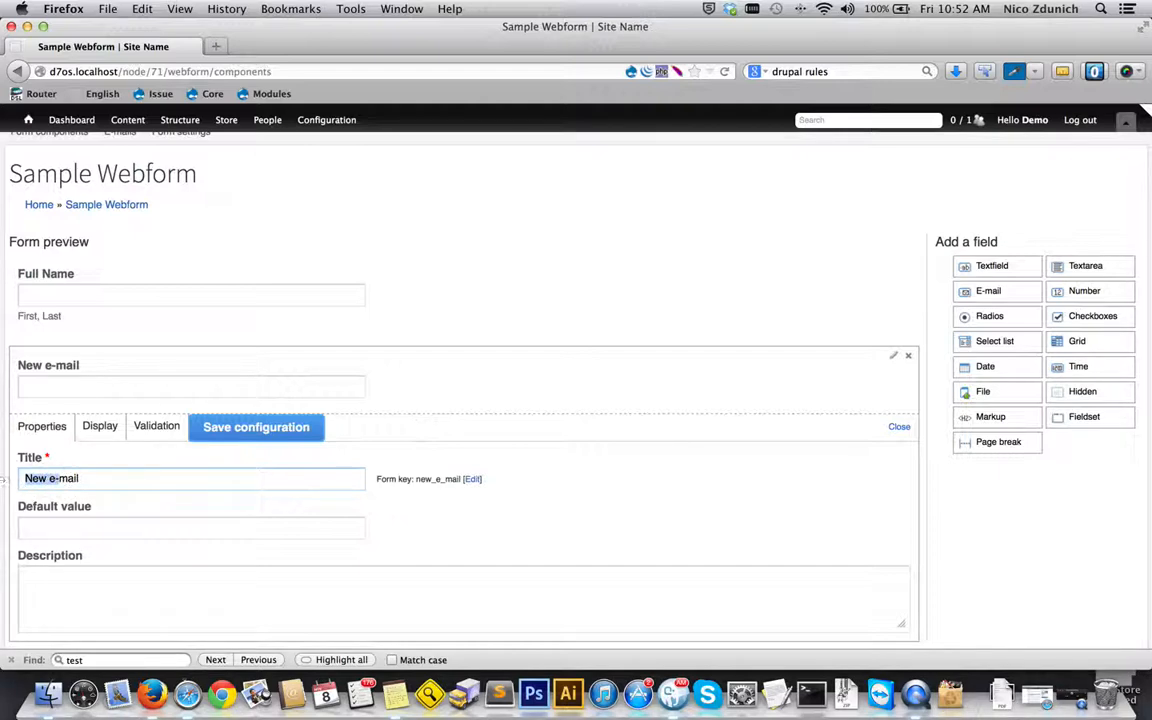
type("E")
left_click(147, 428)
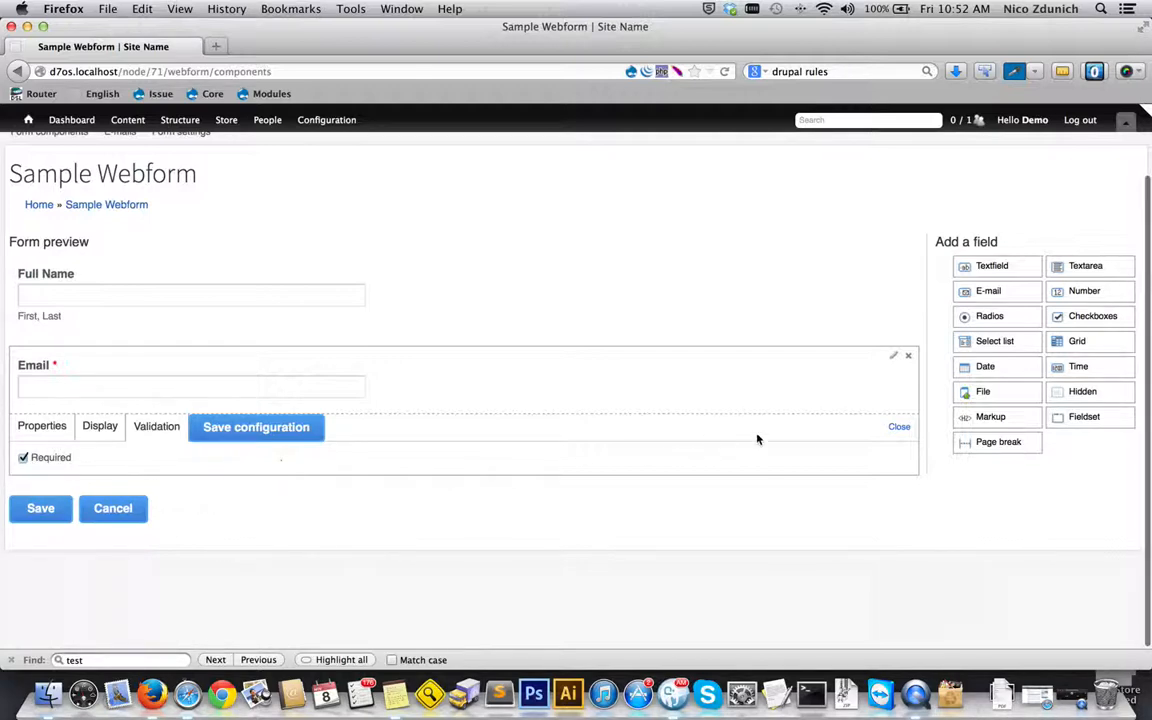
left_click(899, 431)
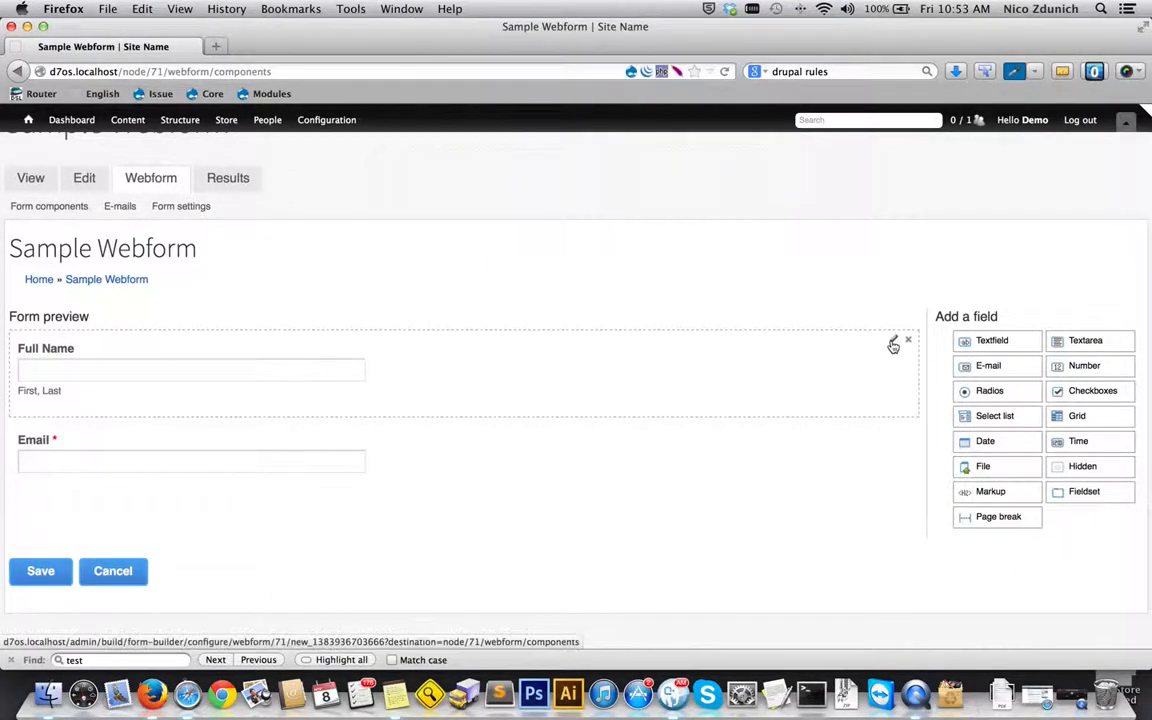
- Make the Full Name field required and close its settings
left_click(893, 340)
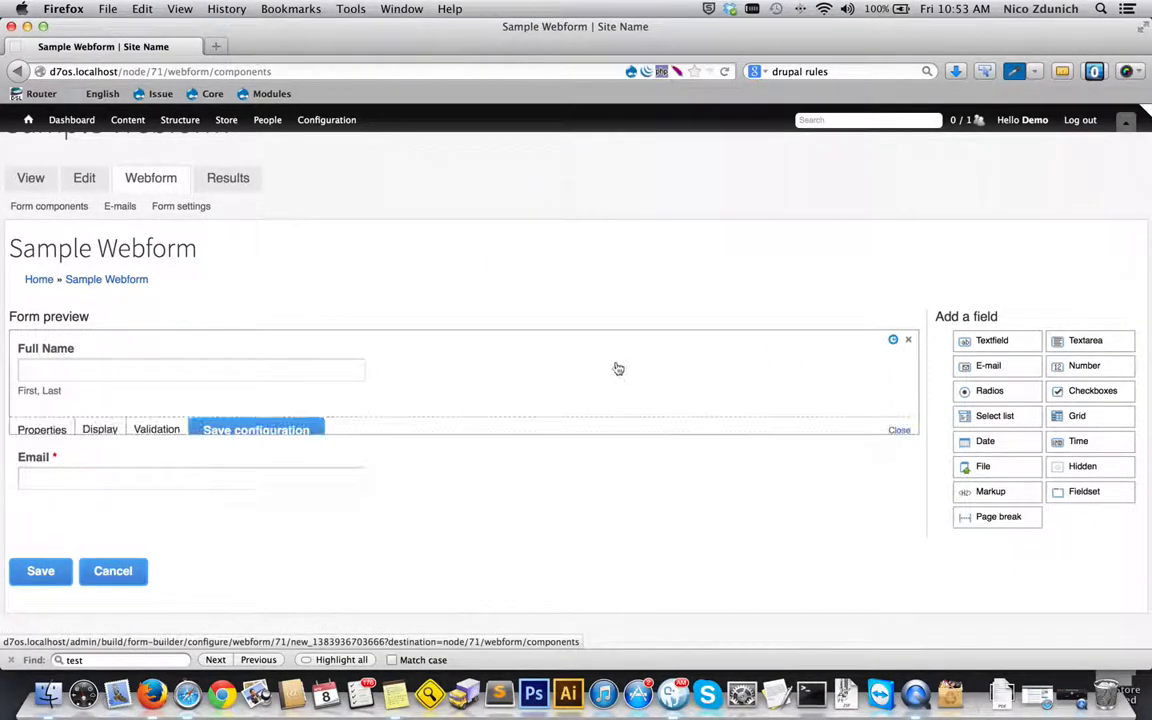
left_click(154, 430)
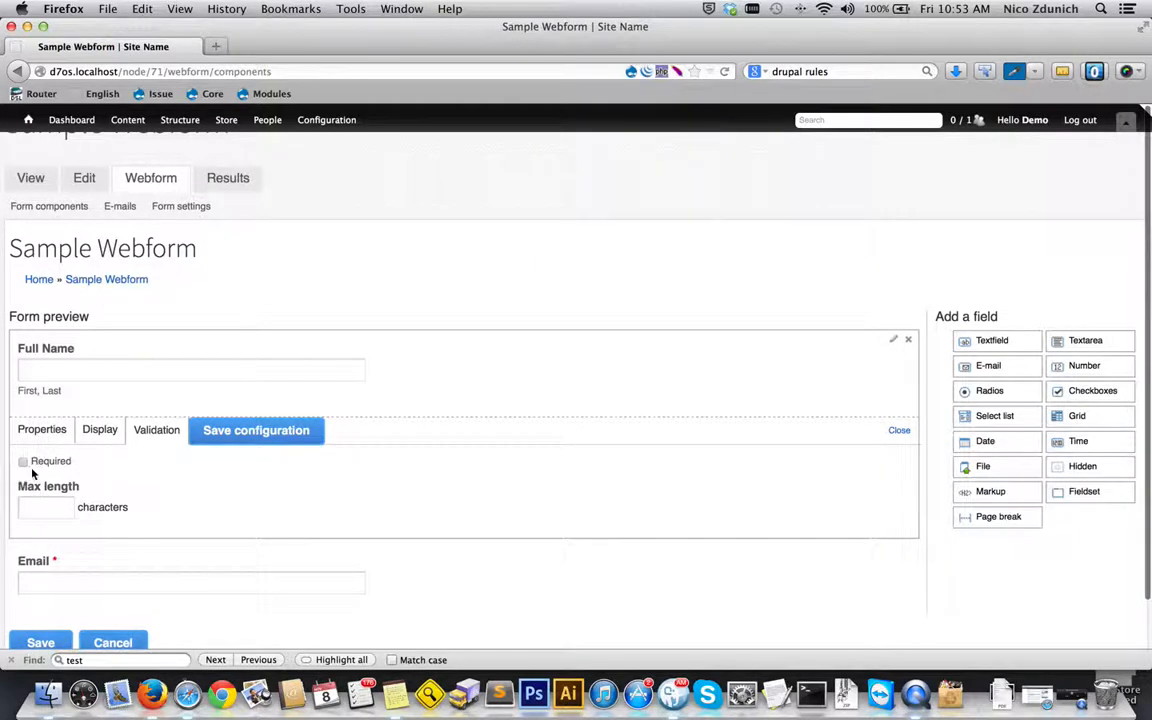
left_click(898, 431)
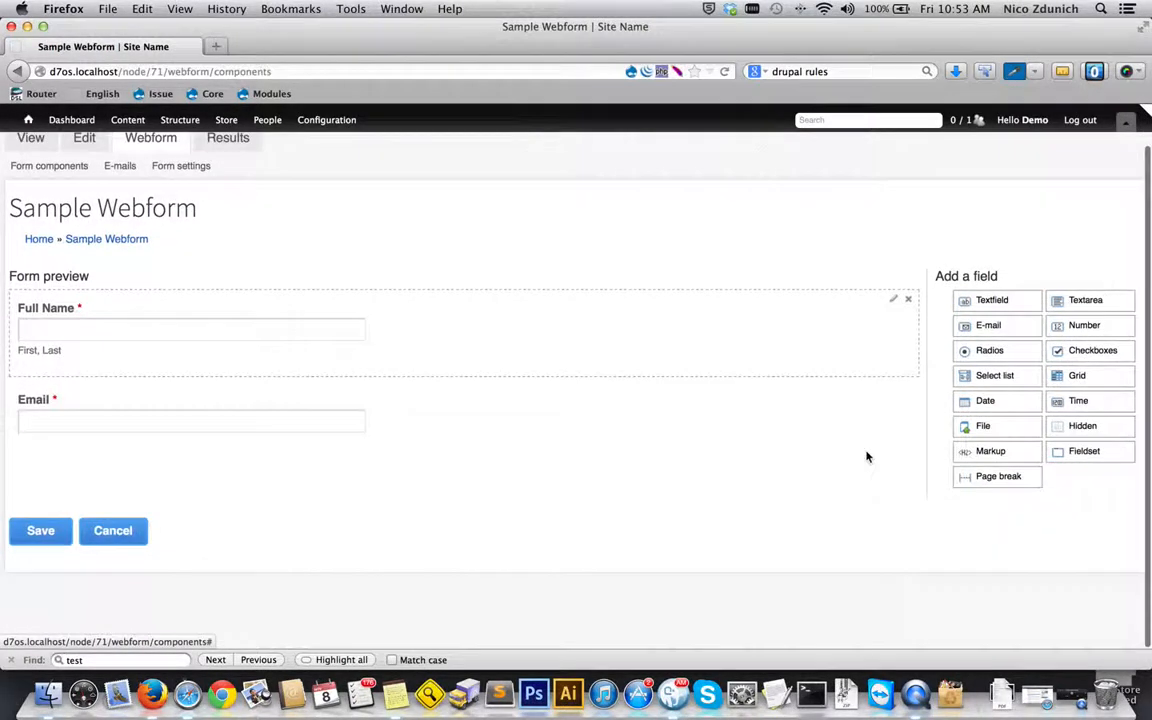
- Add a select list below the Email field and title it "Gender"
left_click_drag(1024, 379, 653, 452)
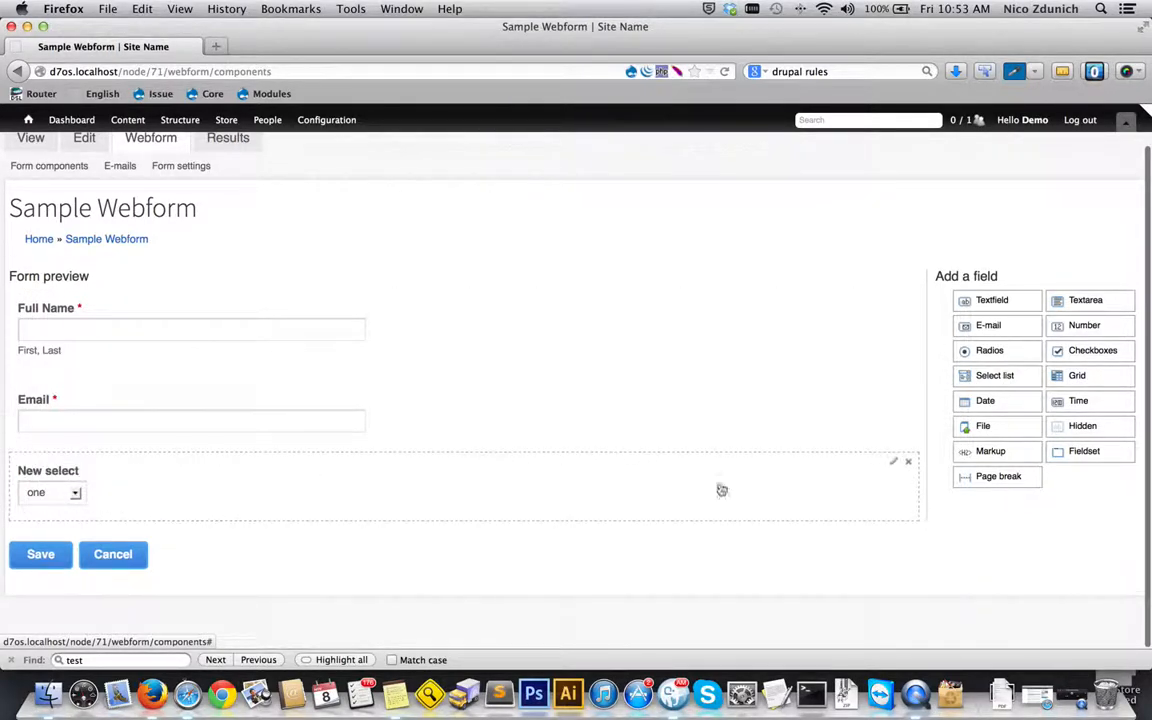
left_click(893, 462)
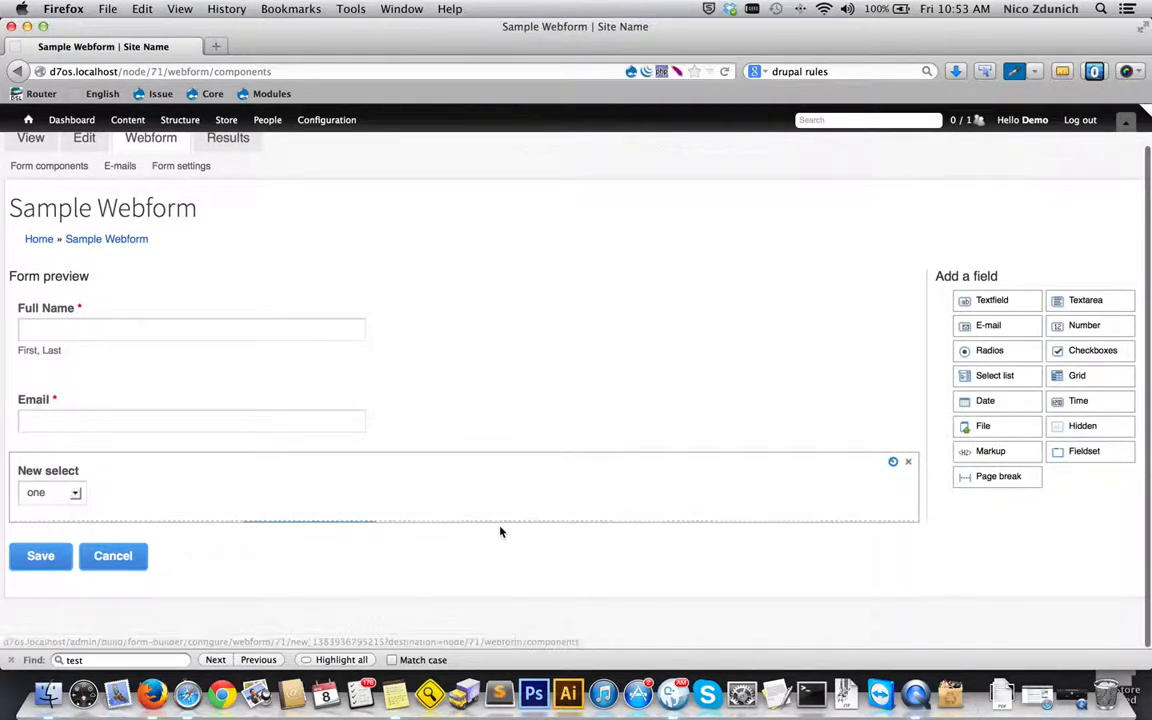
scroll(300, 540, "down", 3)
left_click_drag(83, 448, 16, 449)
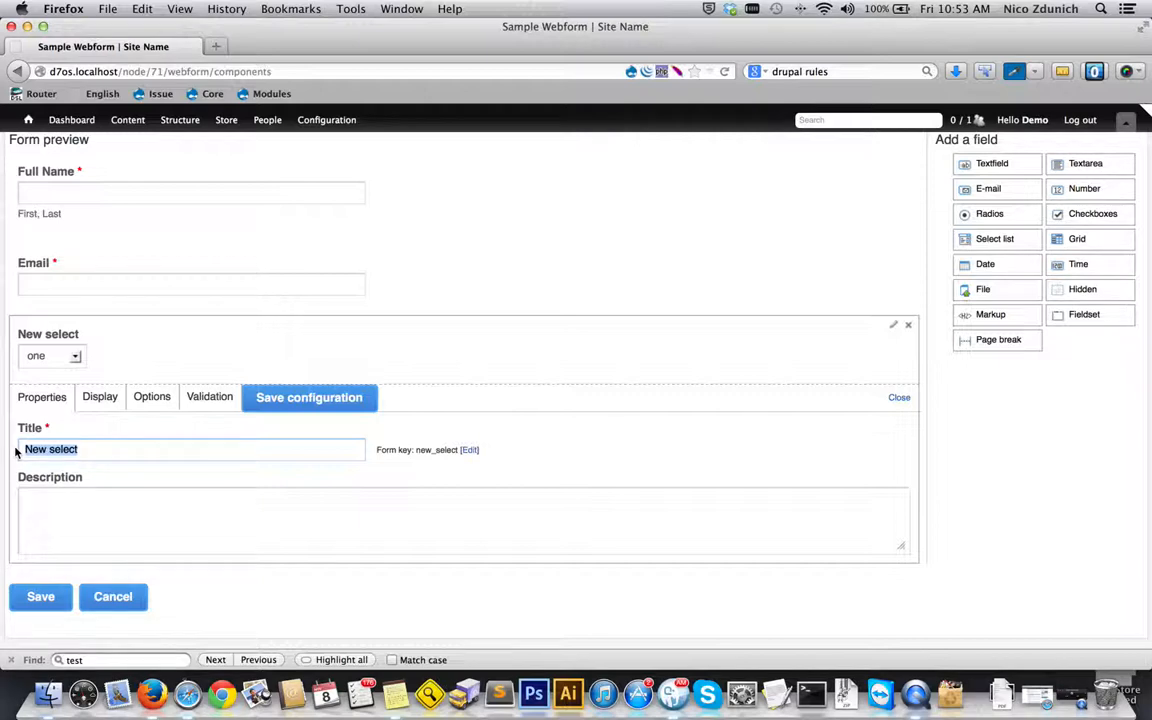
type("Gender")
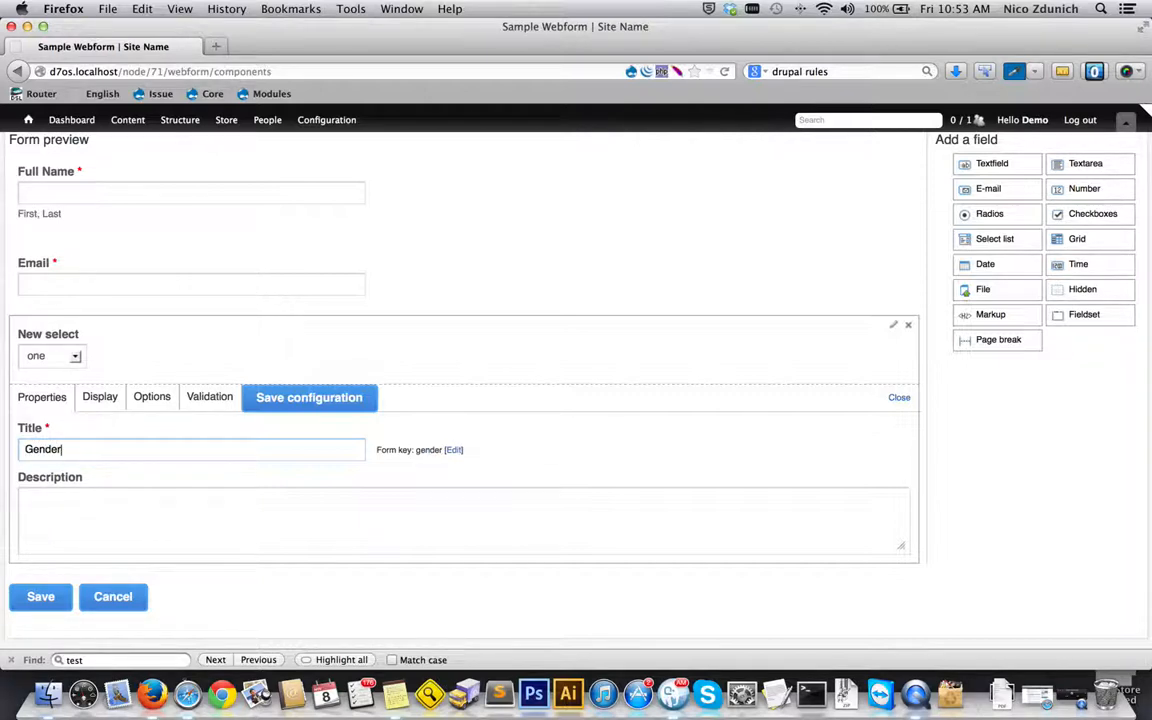
- Set the Gender list's options to Male, Female and n/a, close its settings and save the form
left_click(152, 397)
left_click_drag(130, 479, 81, 479)
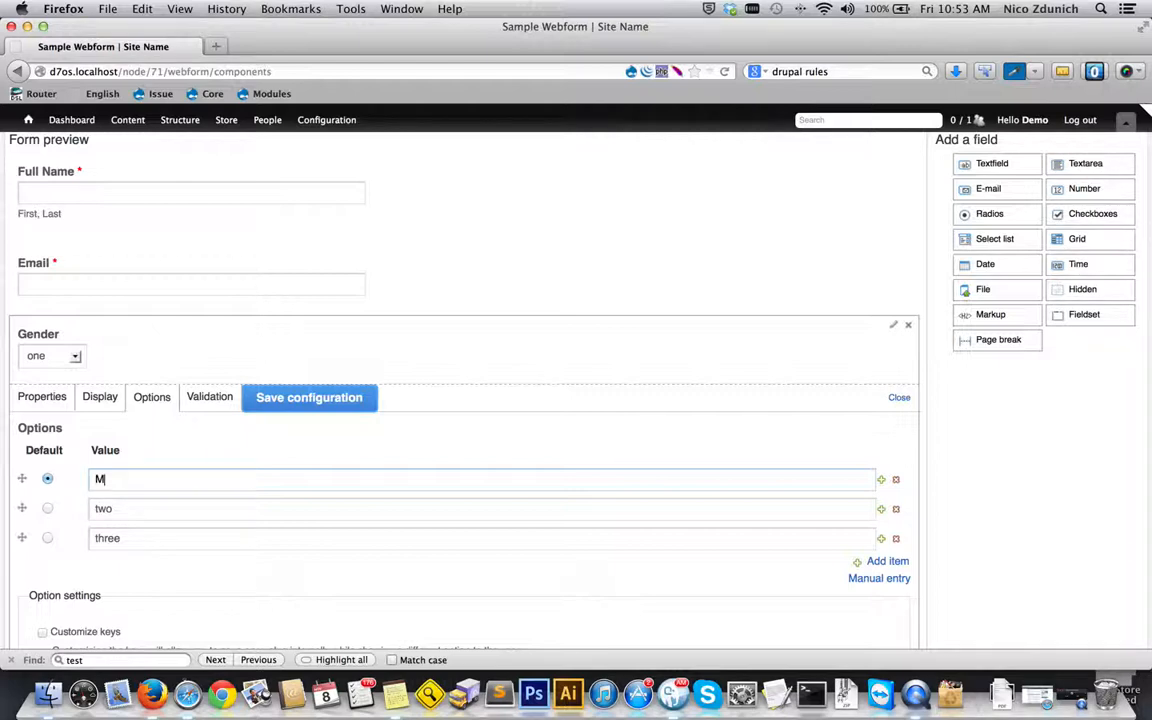
left_click_drag(126, 513, 92, 509)
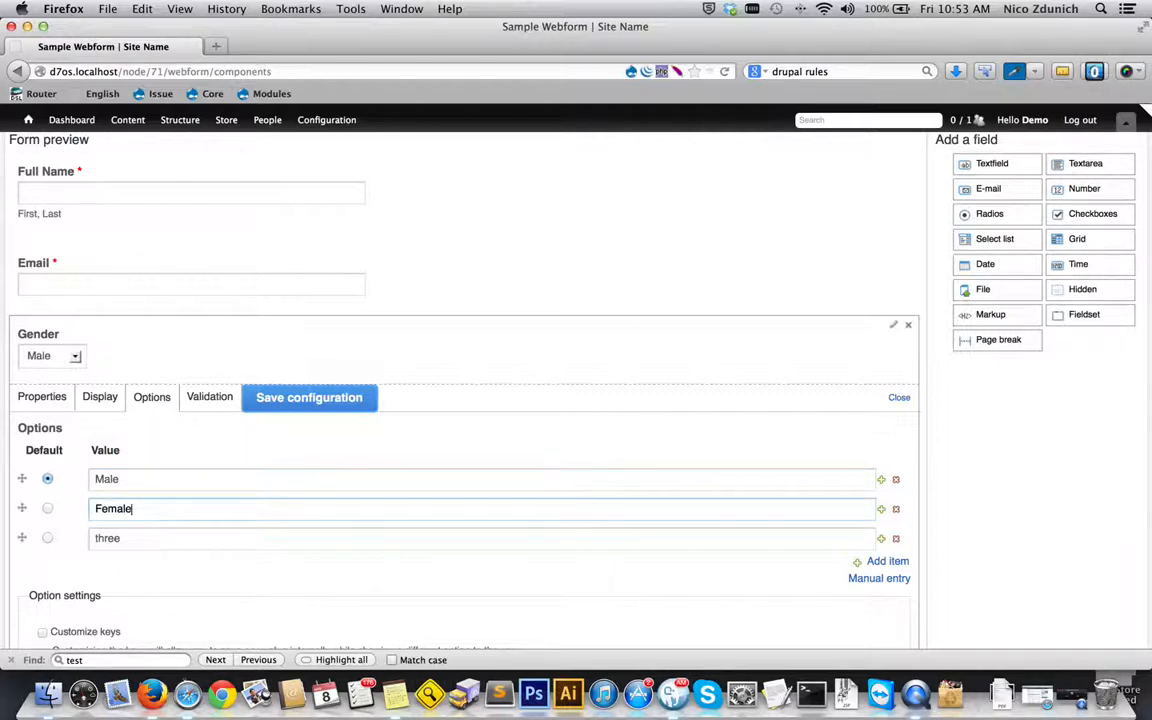
left_click_drag(159, 537, 63, 538)
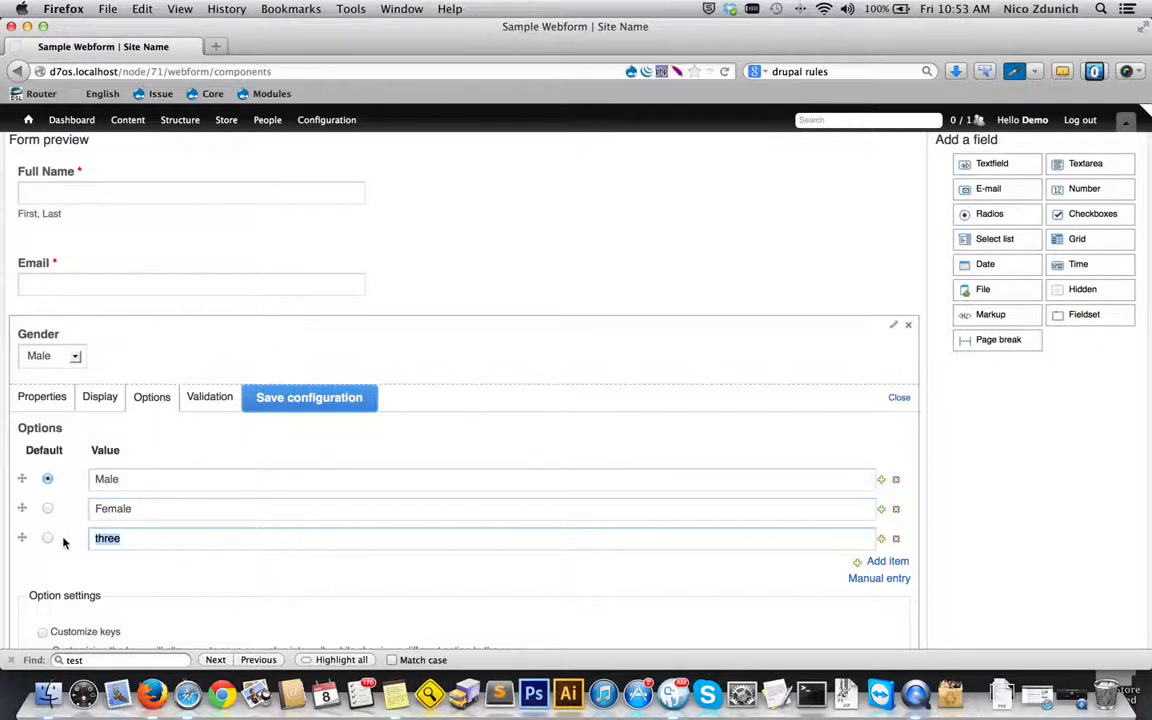
type("n/a")
scroll(136, 540, "down", 3)
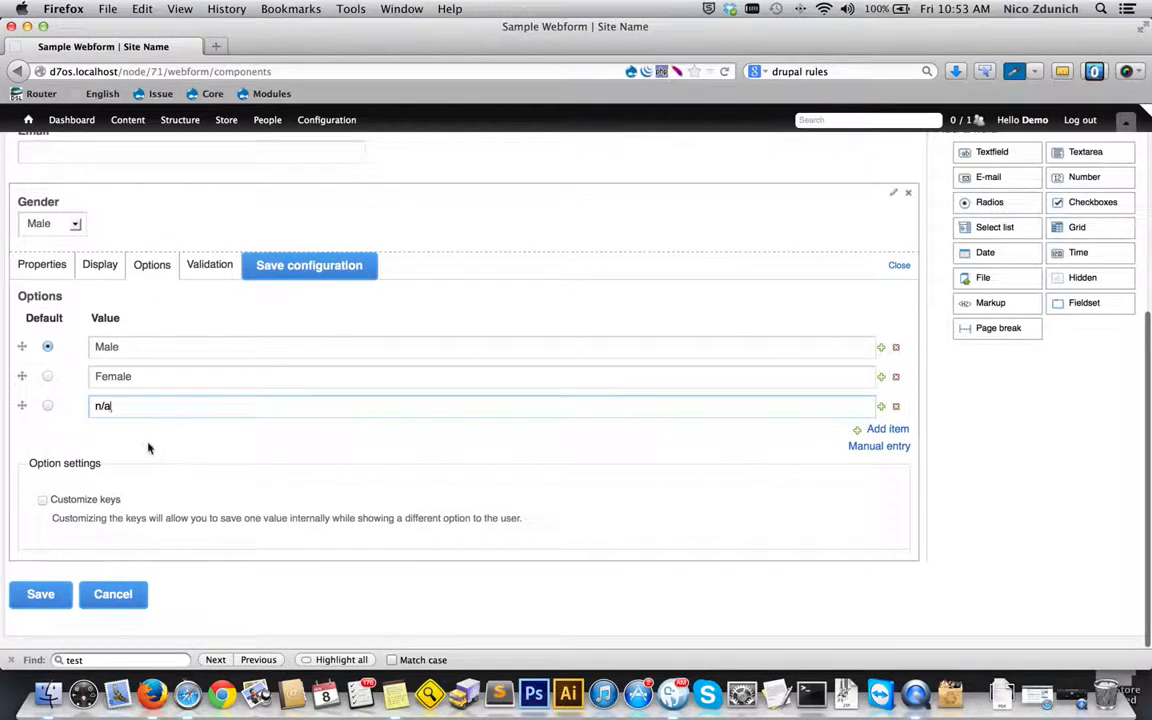
left_click(899, 268)
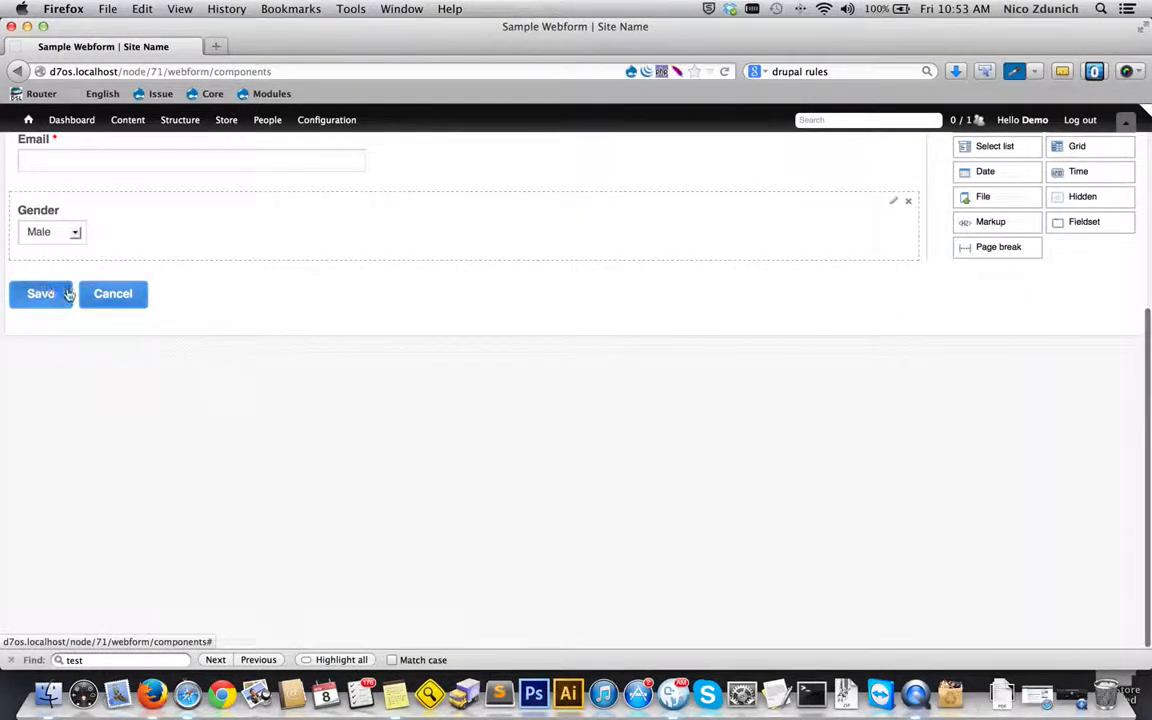
scroll(69, 292, "up", 5)
left_click(35, 524)
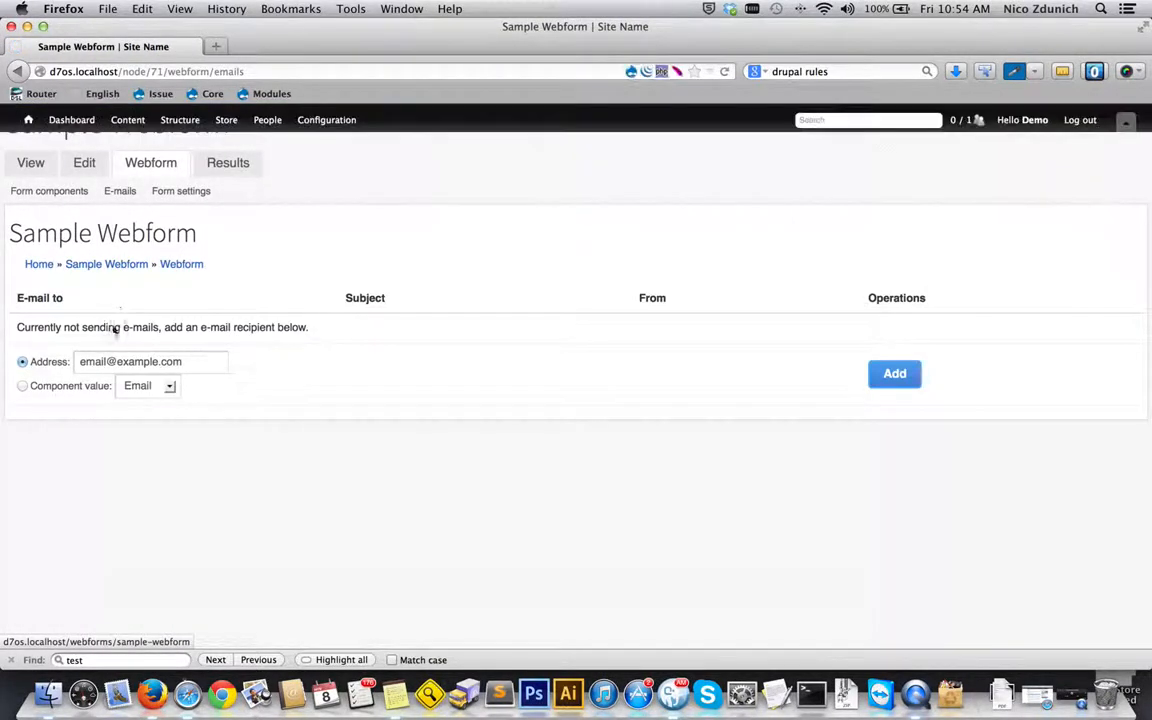
- Add a custom recipient e-mail address for the form submissions and save it with the default e-mail settings
left_click(141, 364)
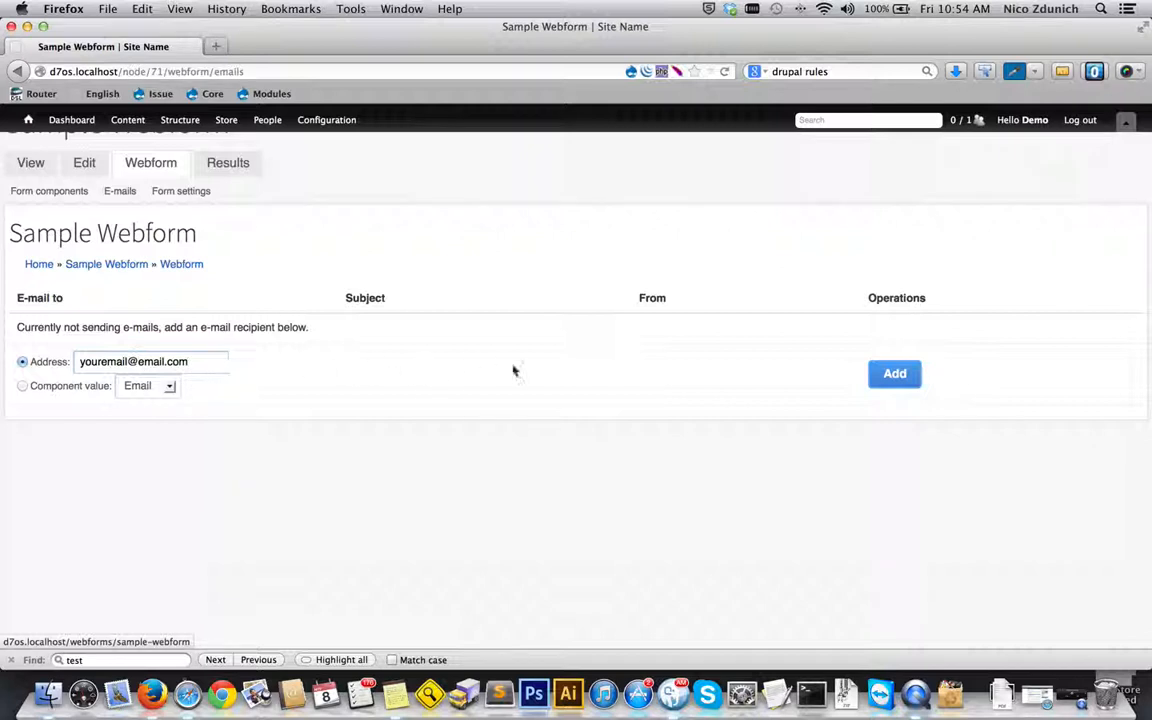
left_click(893, 374)
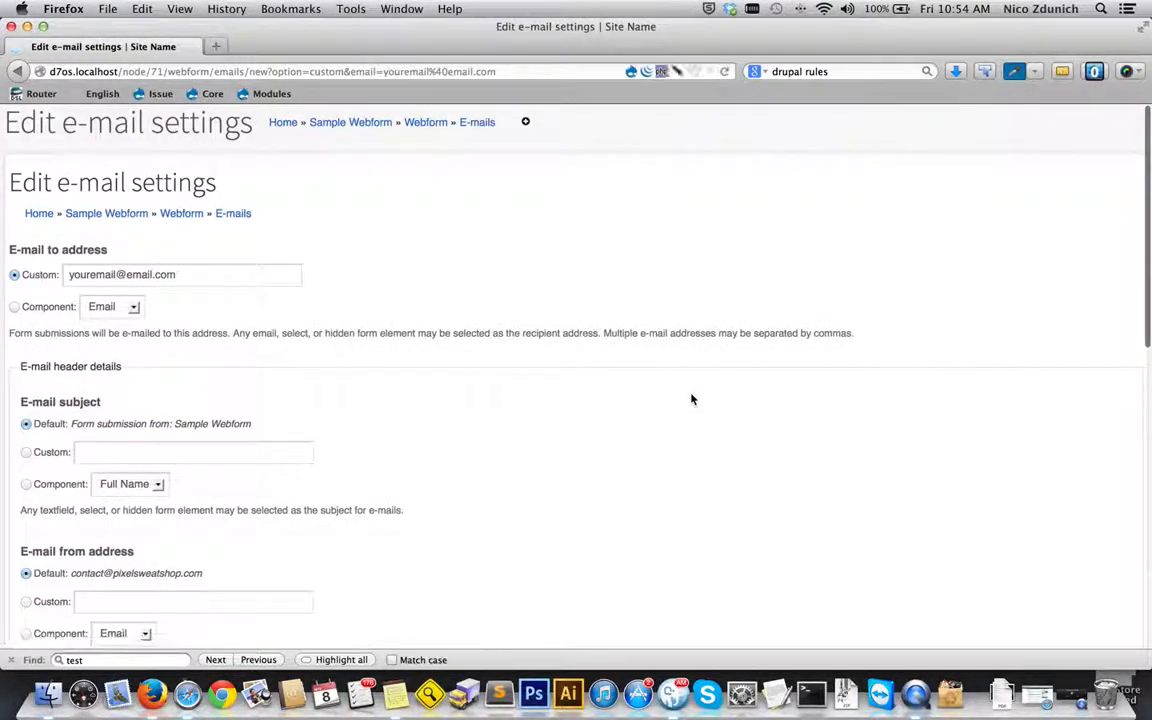
scroll(396, 383, "down", 5)
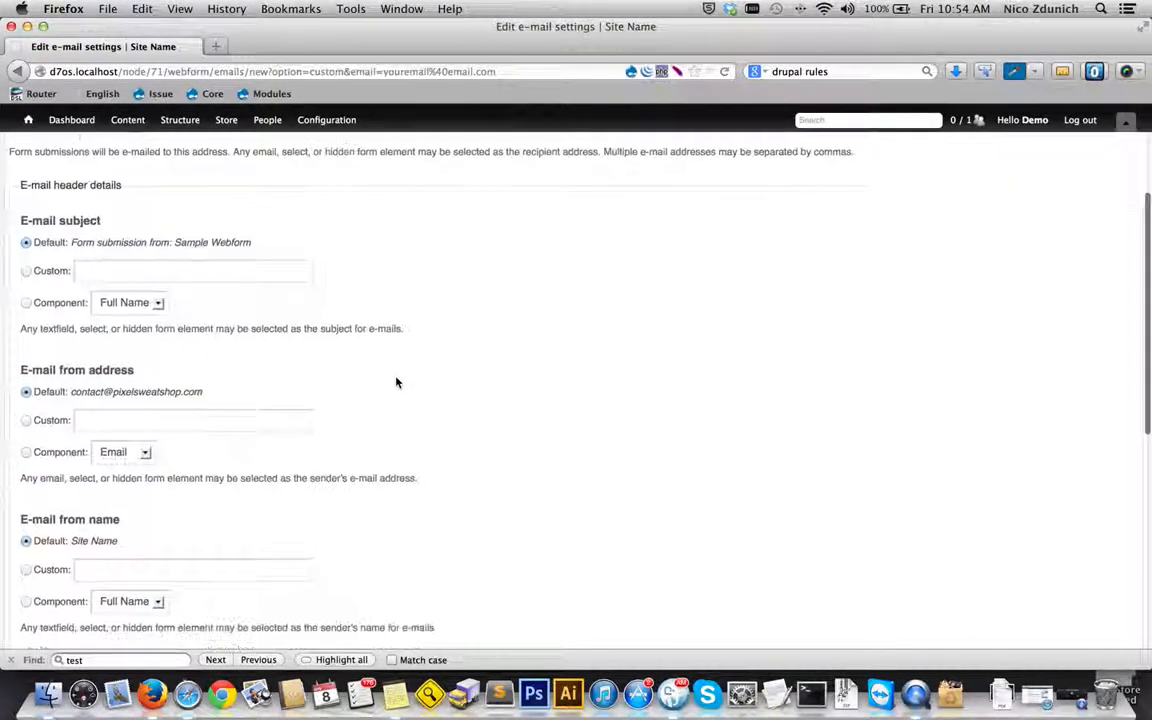
scroll(396, 383, "down", 10)
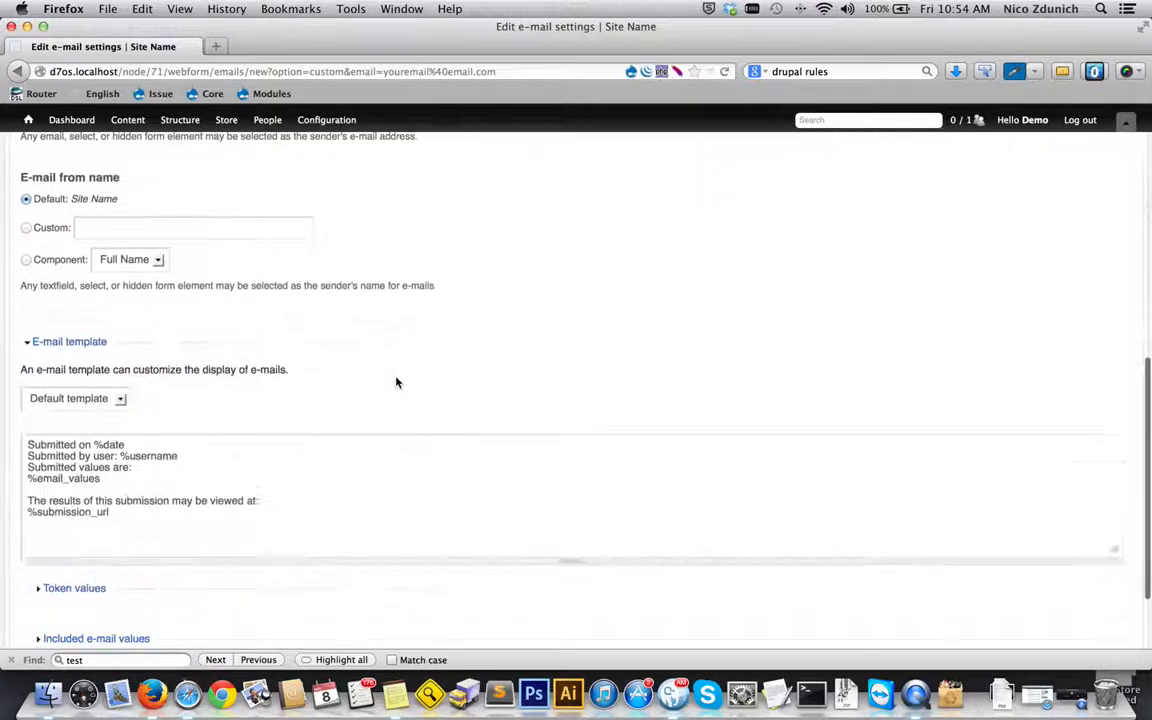
left_click(82, 616)
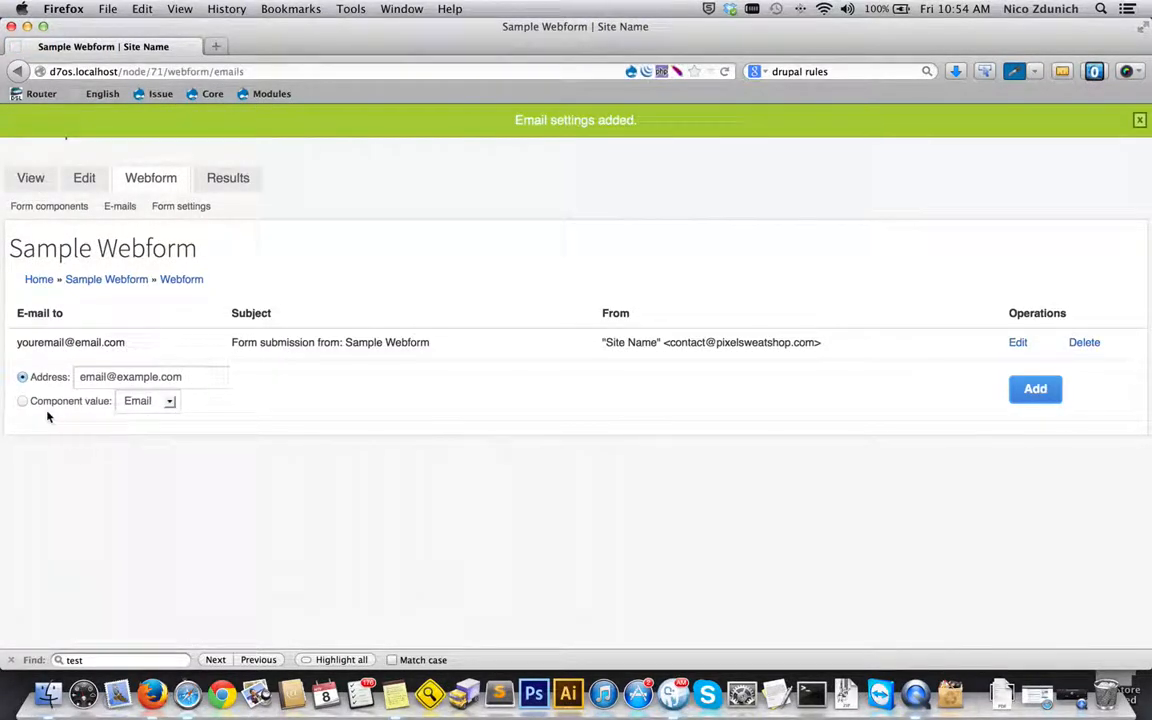
- Add the value of the Email component as another submission recipient and save it with the default e-mail settings
left_click(22, 401)
left_click(146, 401)
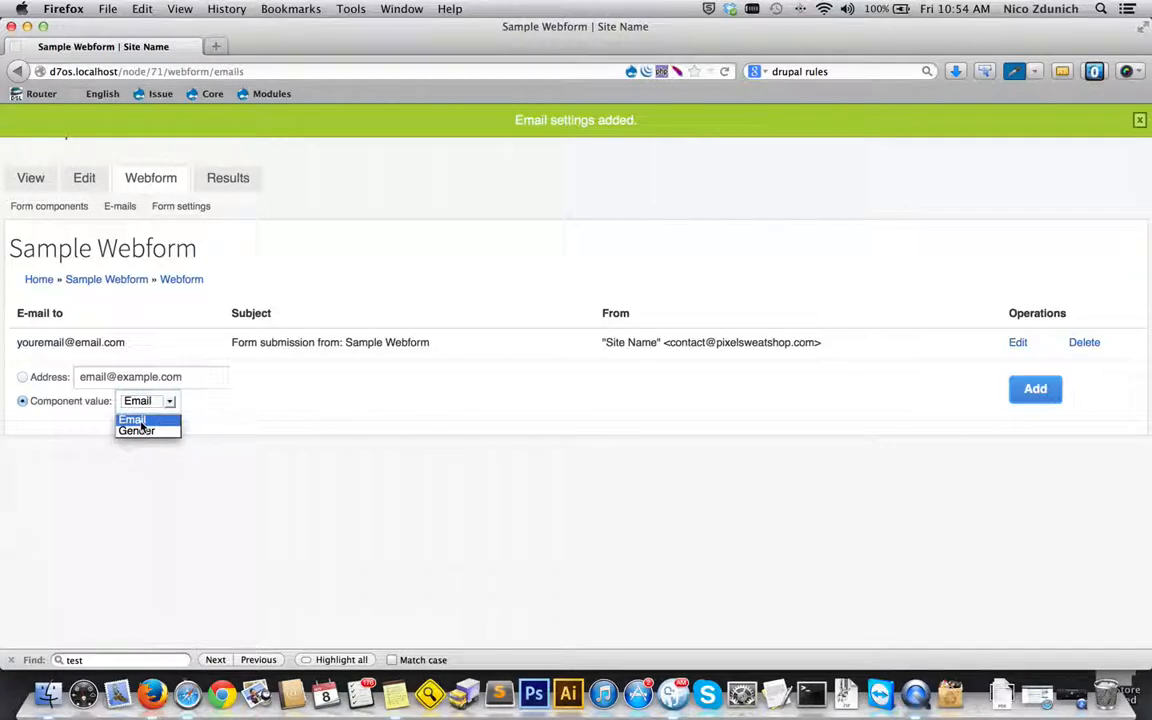
left_click(141, 422)
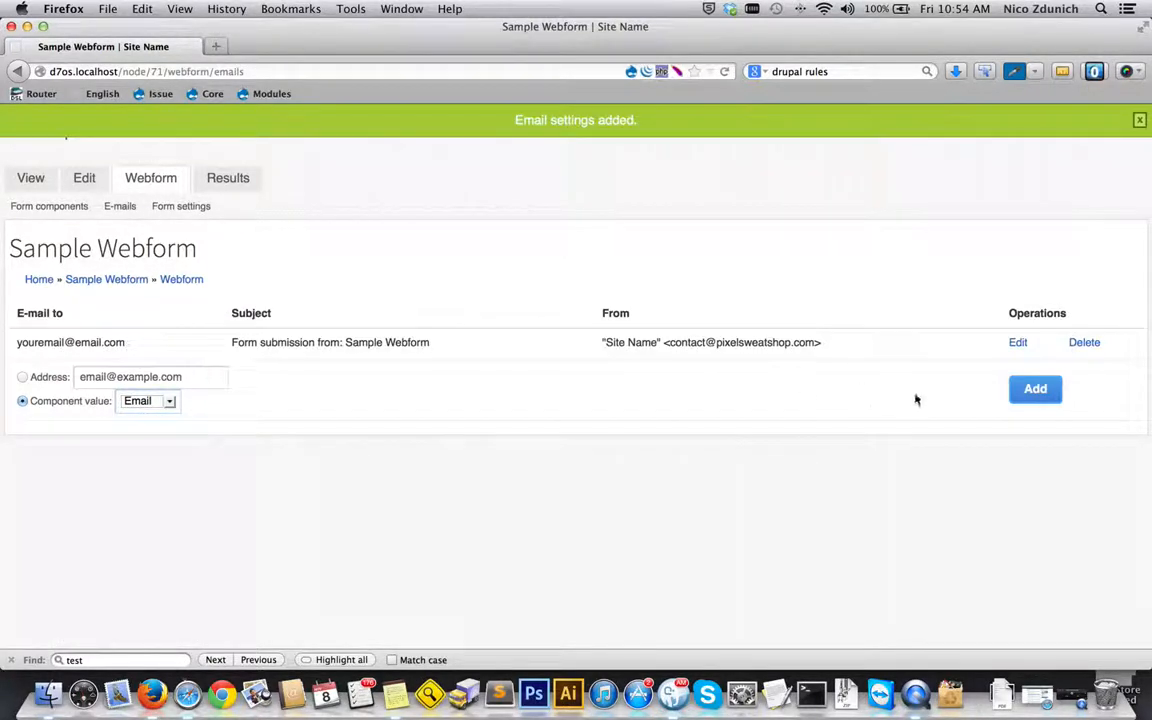
left_click(1030, 392)
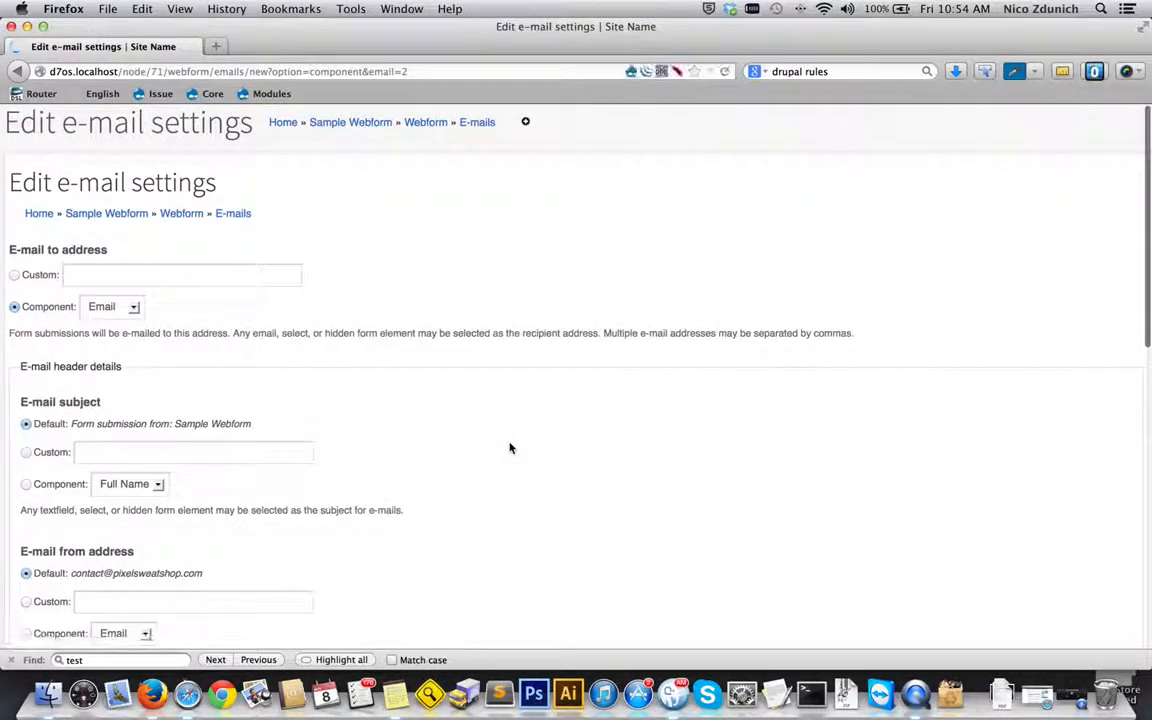
scroll(121, 485, "down", 10)
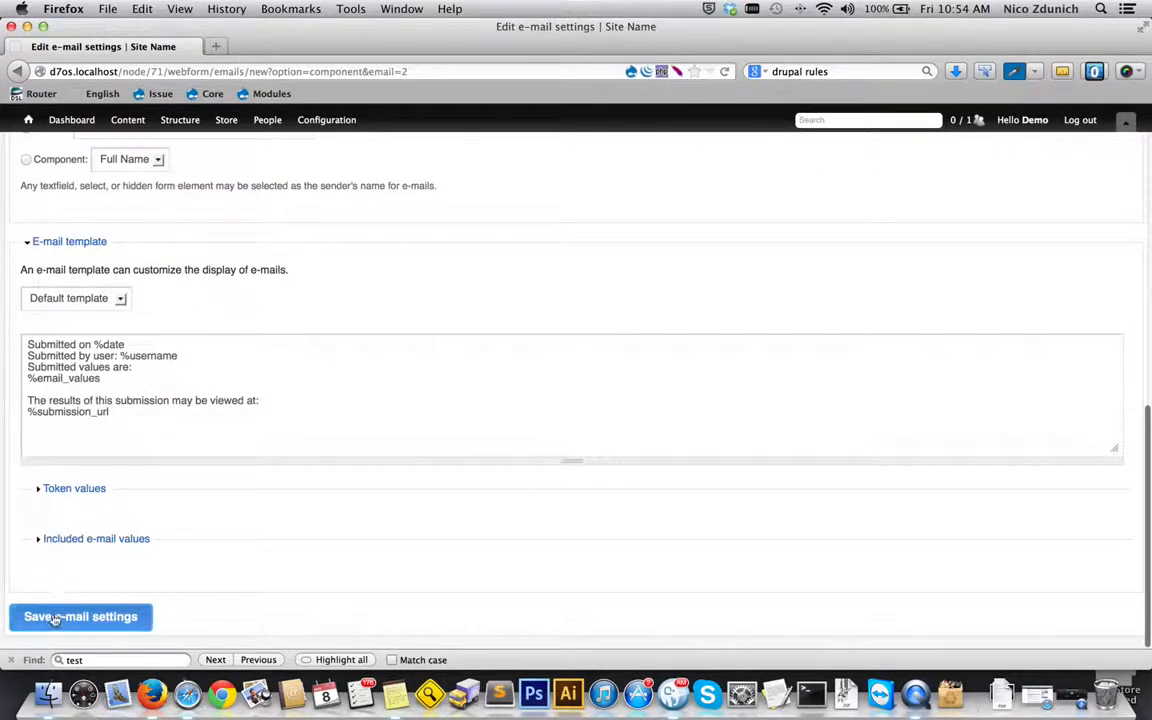
left_click(60, 616)
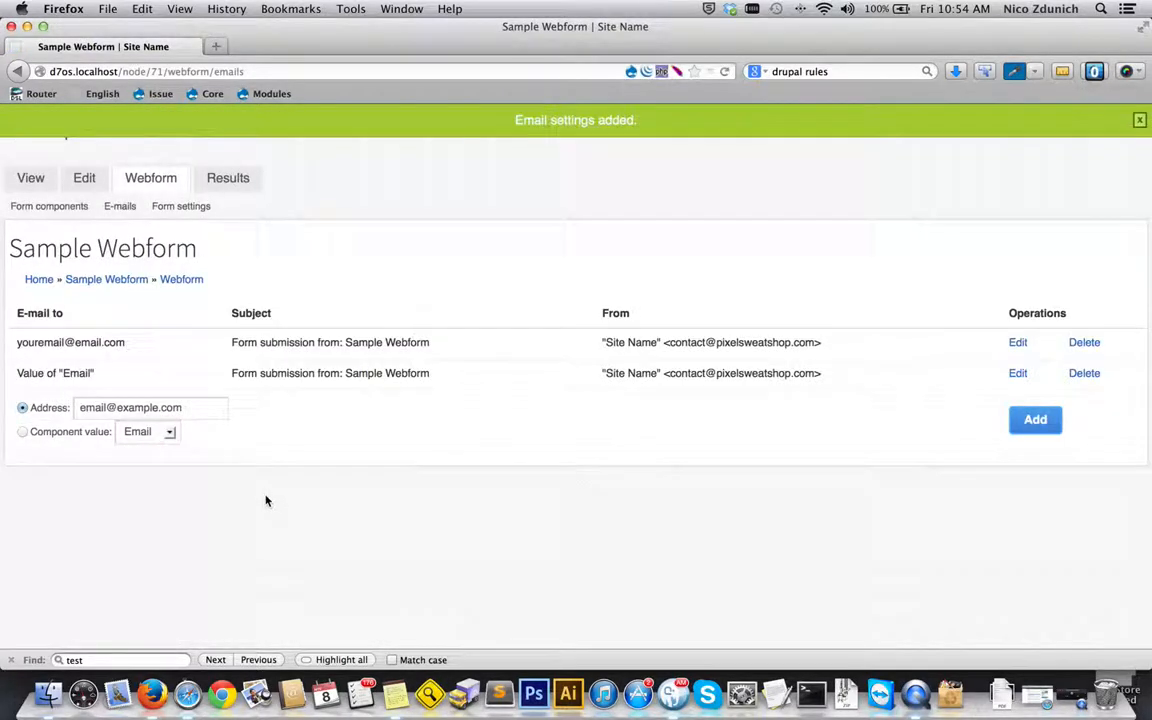
- Check the published Sample Webform page and its submission results, and return to the form page
left_click_drag(16, 345, 124, 342)
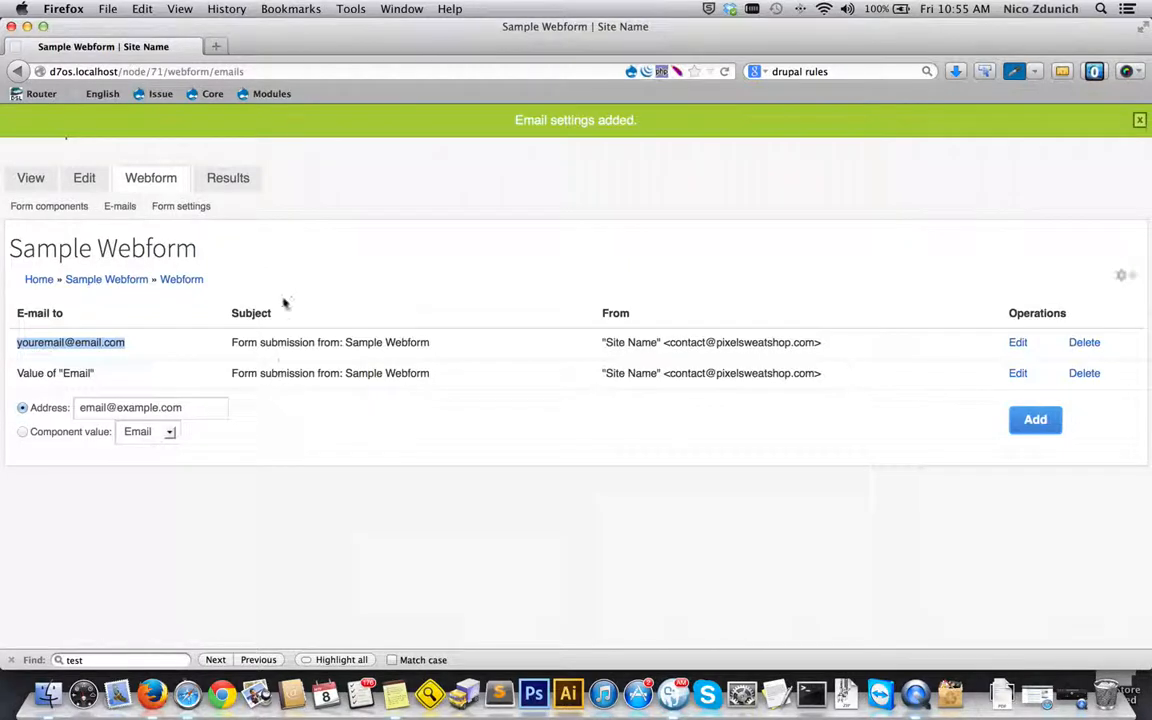
left_click(26, 176)
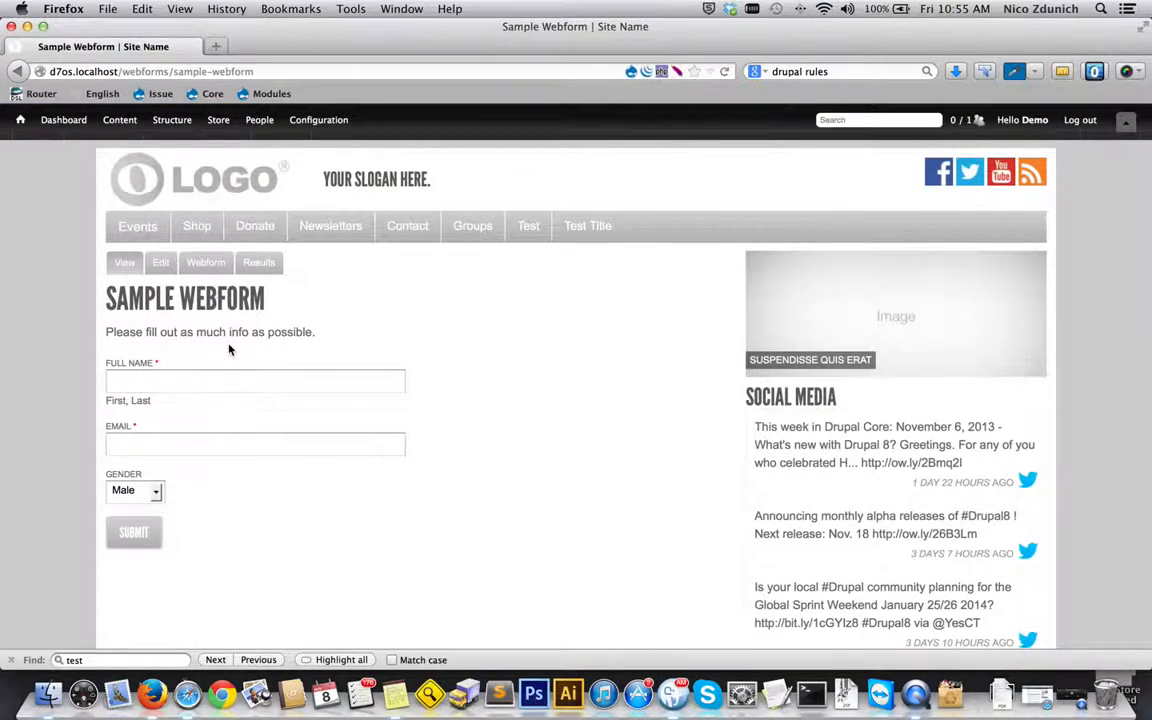
left_click(255, 264)
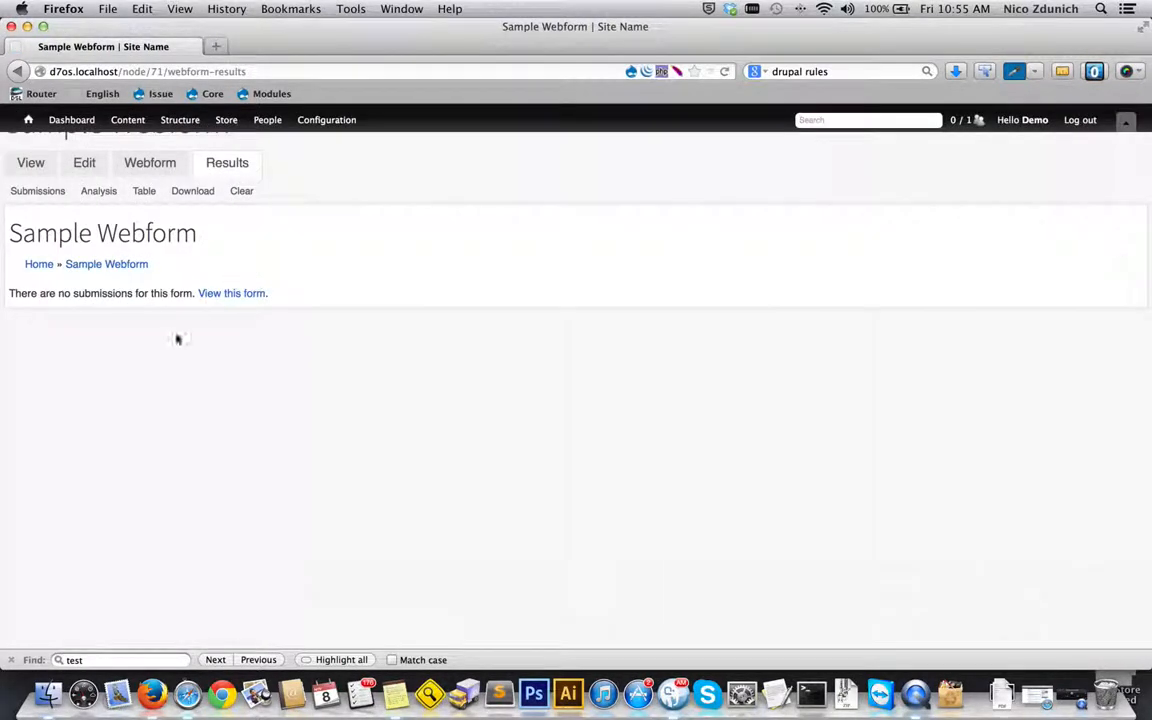
left_click_drag(10, 293, 170, 293)
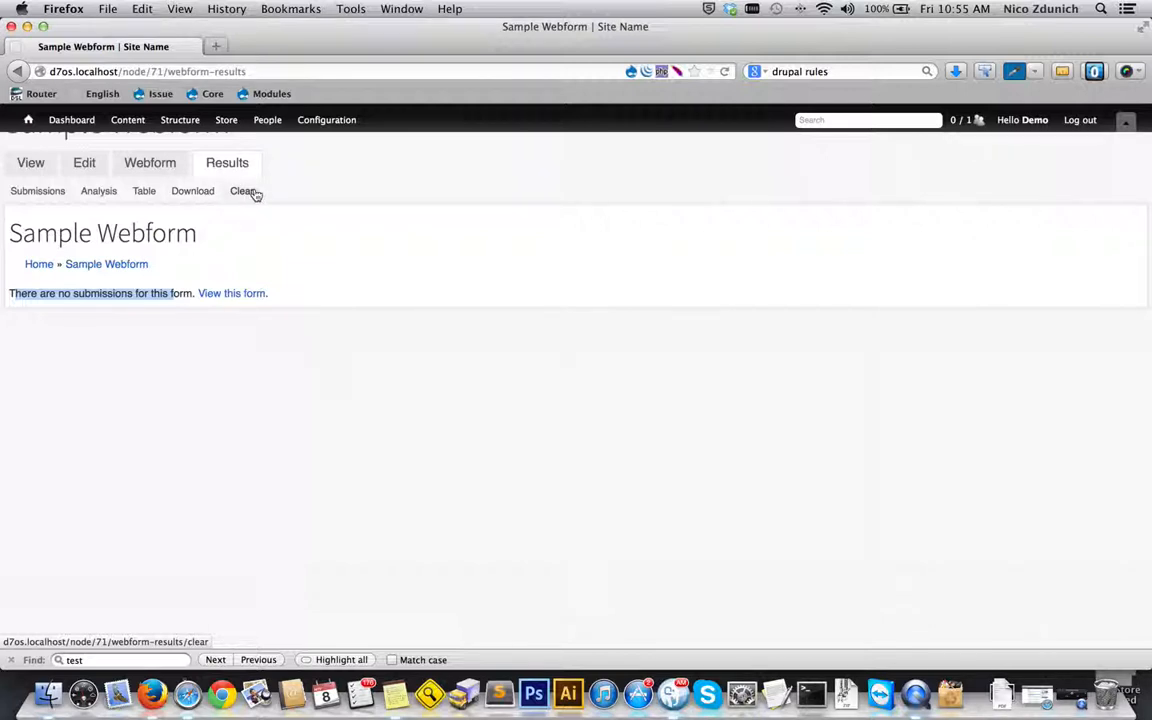
left_click(41, 175)
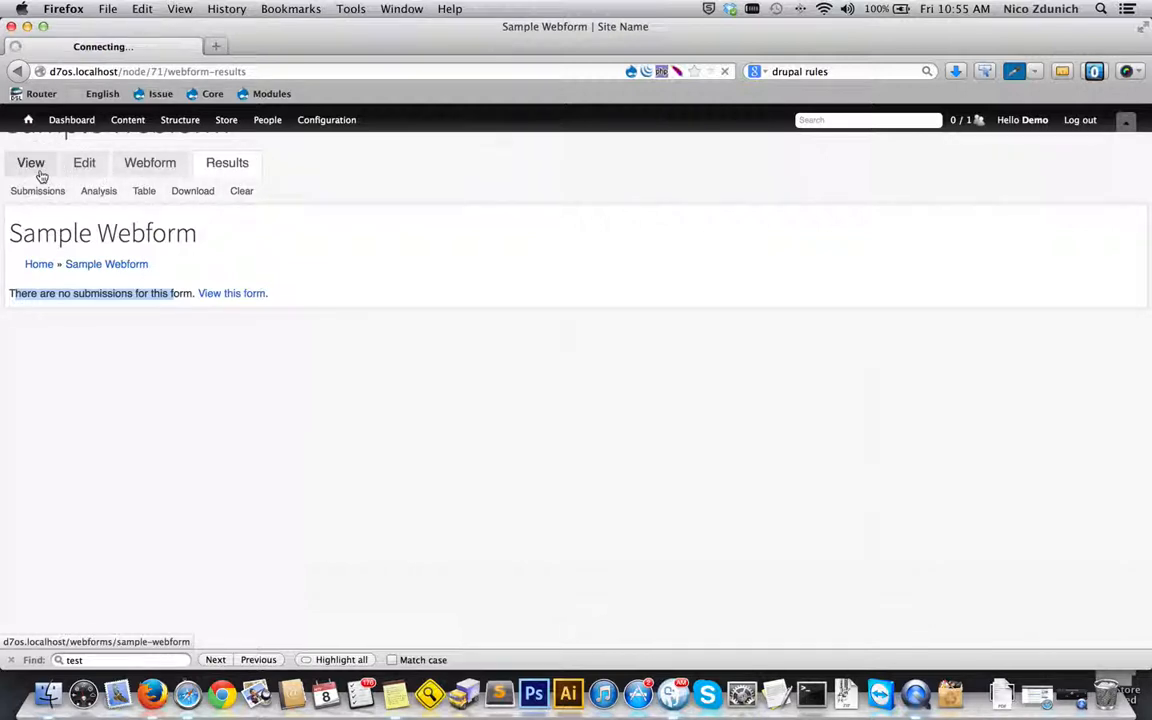